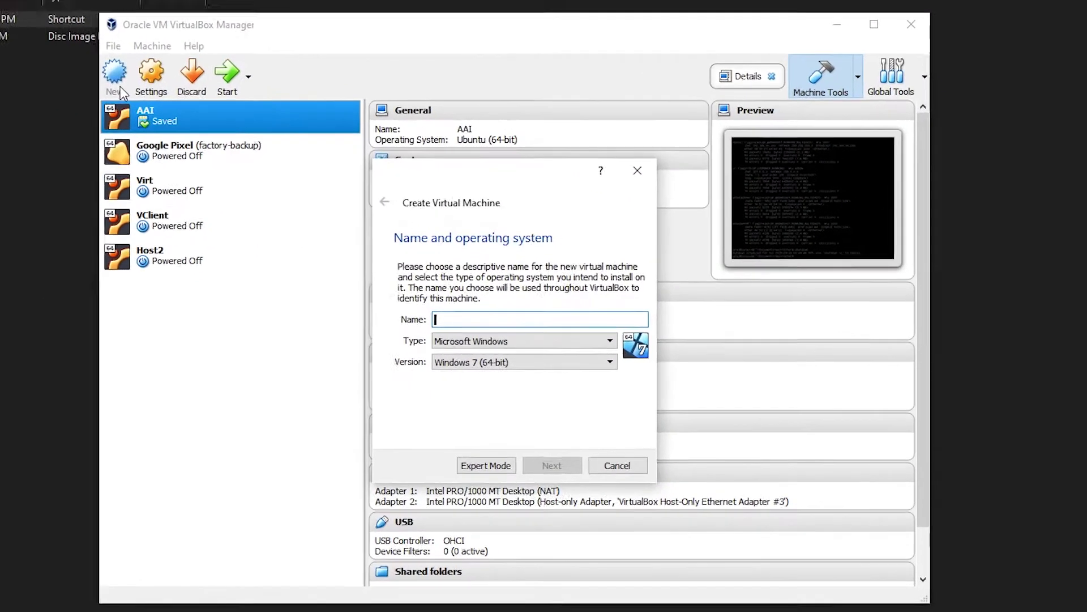
Step: Name the new virtual machine Hadoop, choose Linux with Ubuntu (64-bit), and allocate 2048 MB of memory
type("Hadoop")
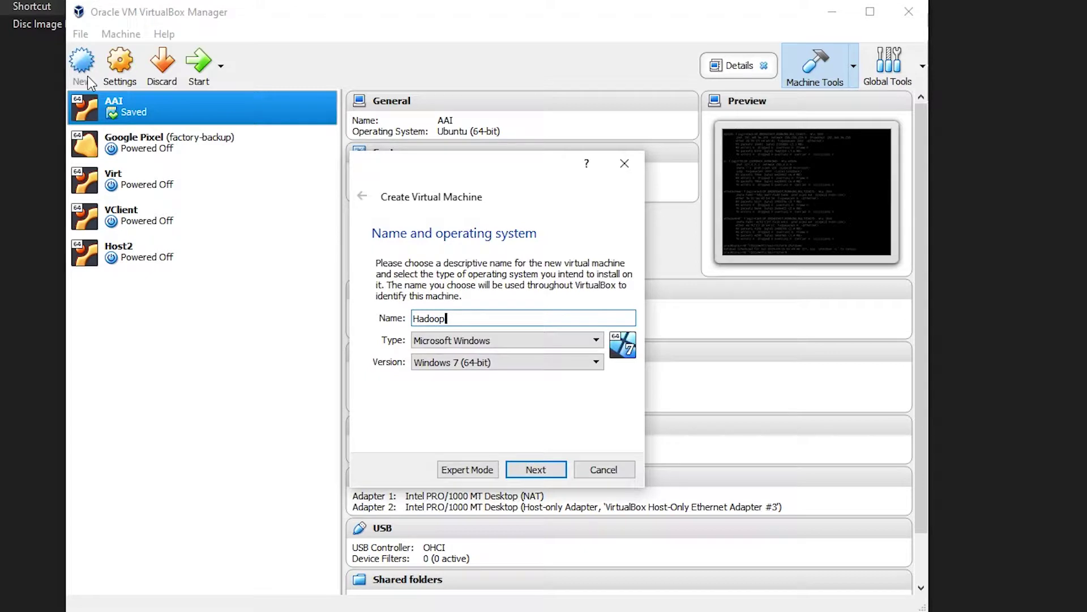
left_click(432, 340)
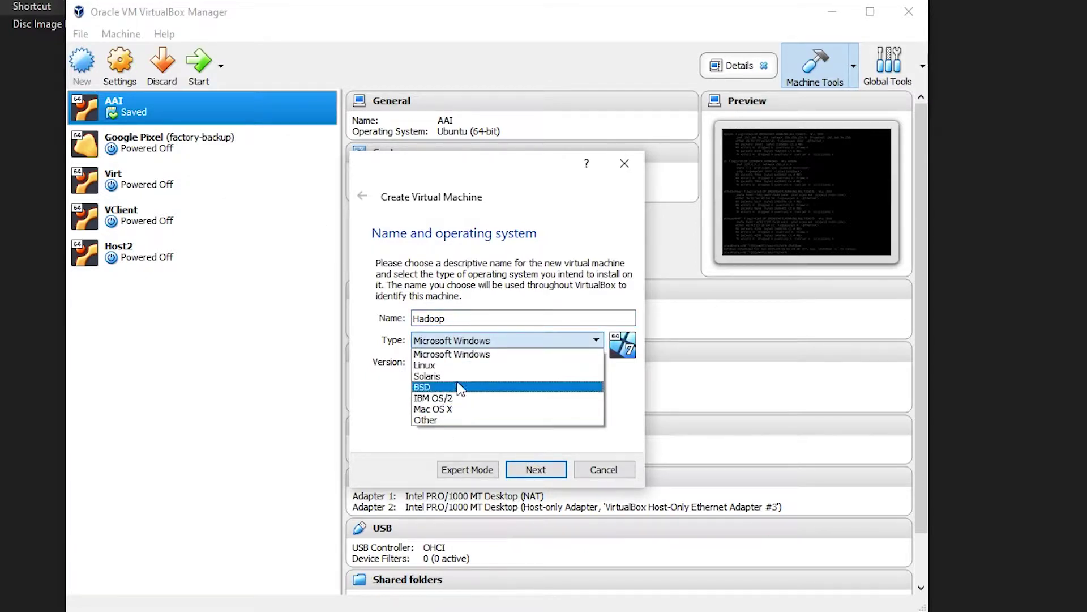
left_click(462, 366)
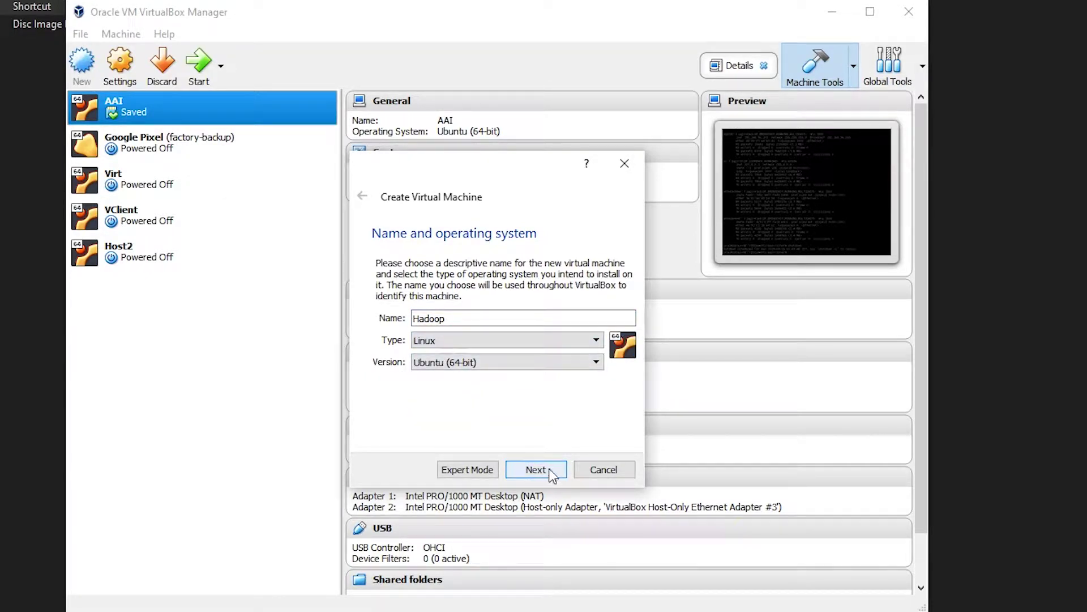
left_click(551, 473)
mouse_move(389, 318)
left_mouse_down()
mouse_move(416, 322)
mouse_move(401, 319)
left_mouse_up()
left_click(532, 470)
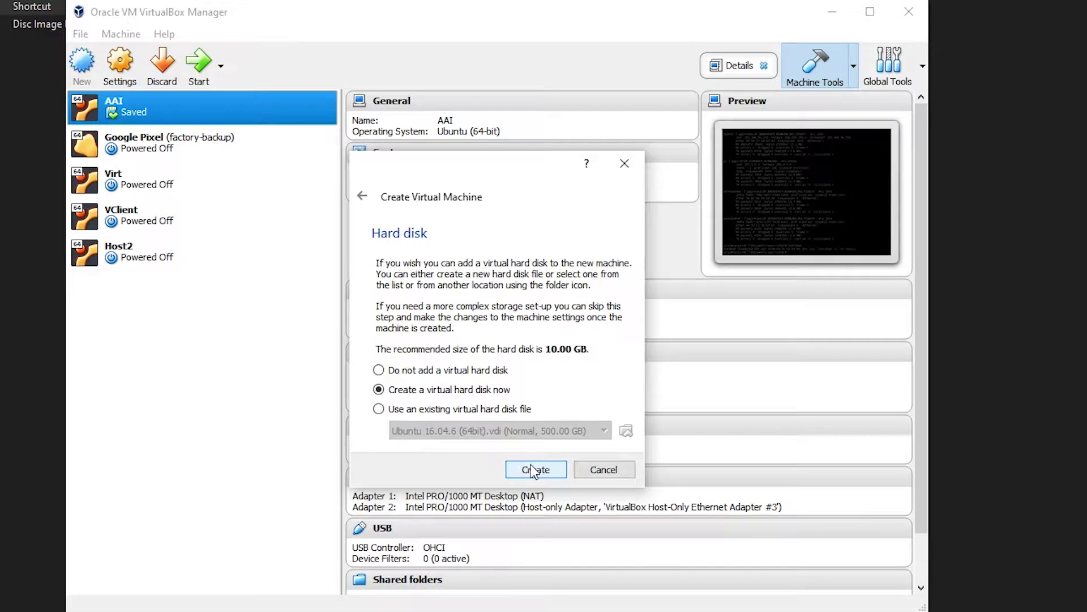
Step: Create a dynamically allocated 10.00 GB VDI virtual hard disk named Hadoop for the new machine
left_click(532, 470)
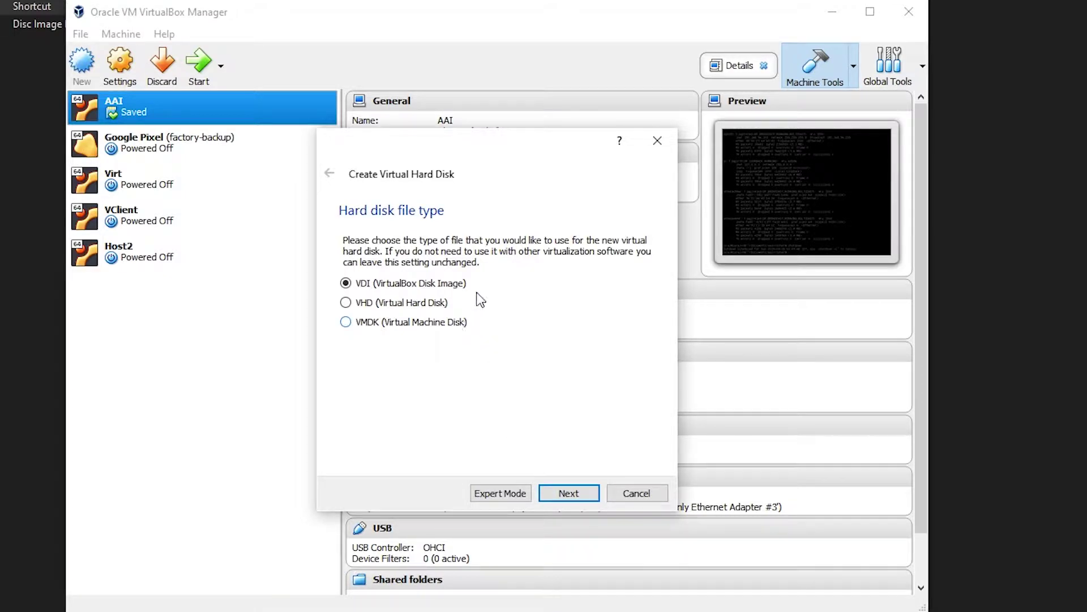
left_click(553, 495)
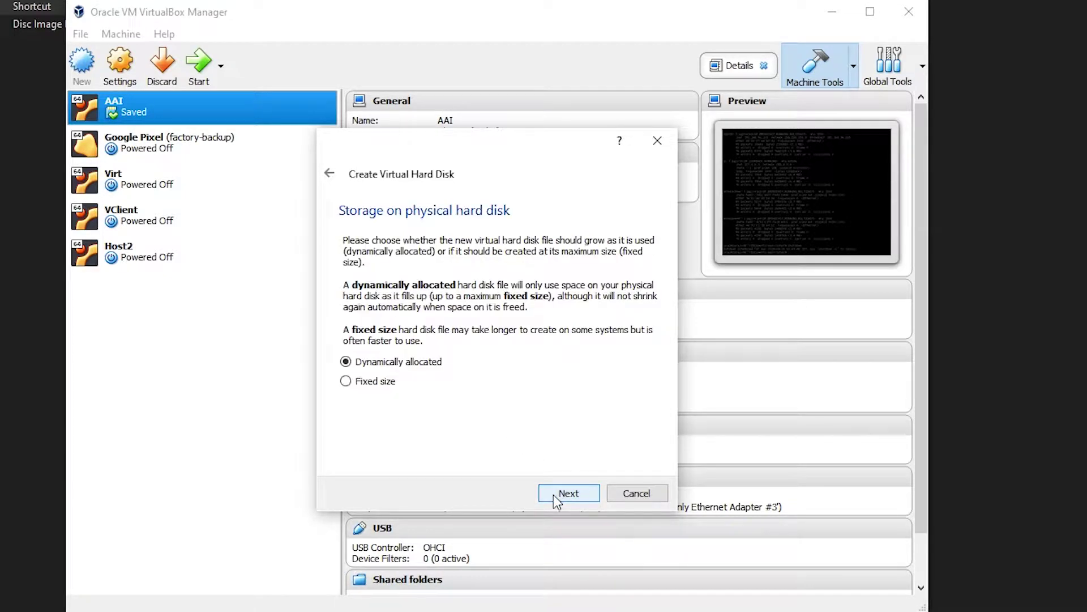
left_click(553, 495)
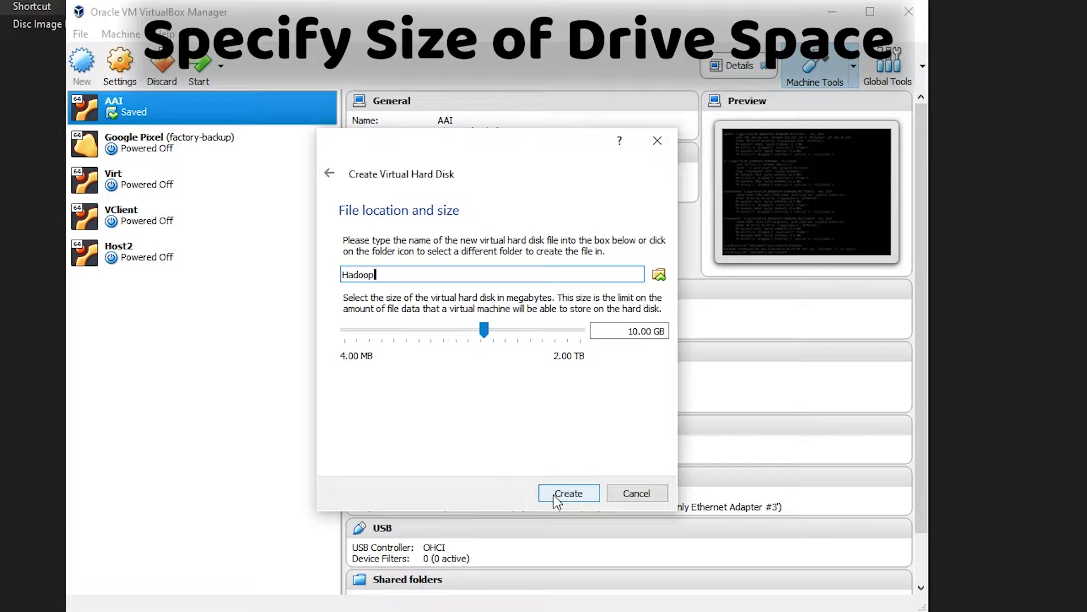
left_click(553, 494)
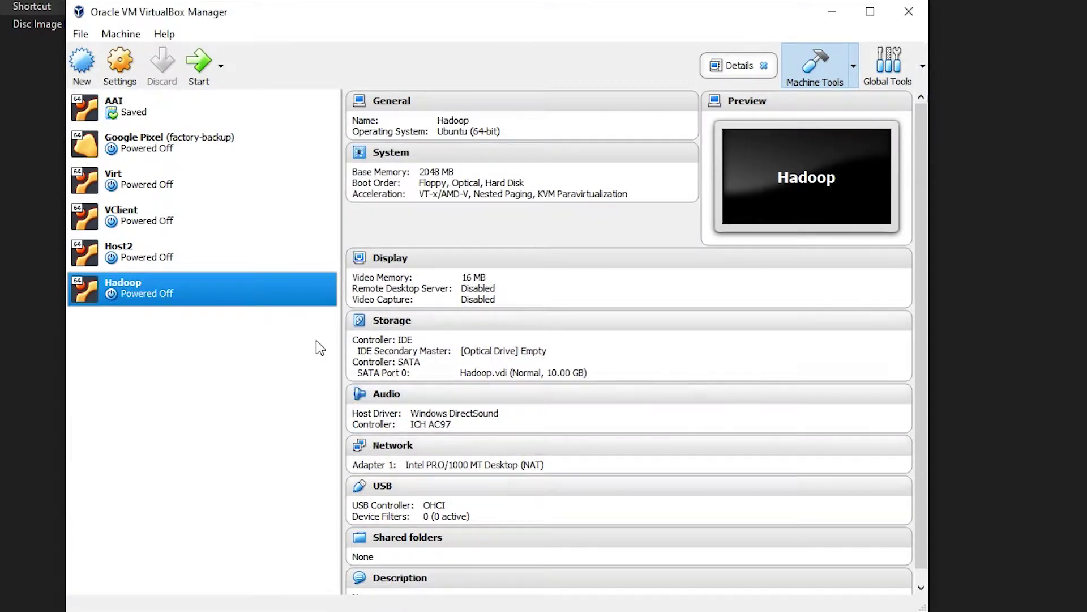
Step: Add an optical drive holding ubuntu-16.04-desktop-amd64.iso to the Hadoop machine's IDE controller, keeping the empty drive
right_click(267, 283)
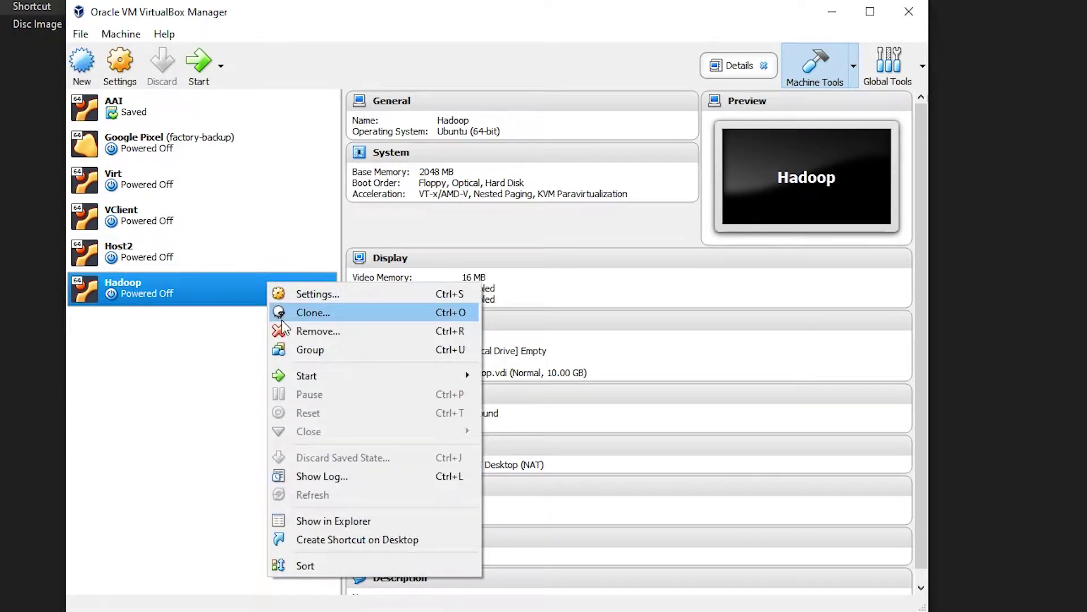
left_click(293, 298)
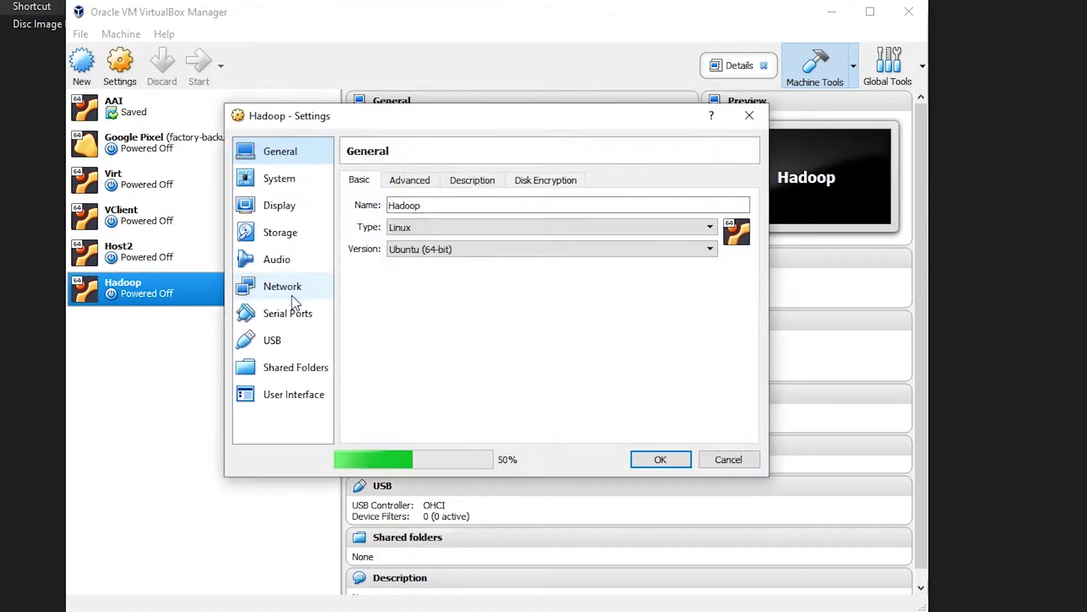
left_click(310, 239)
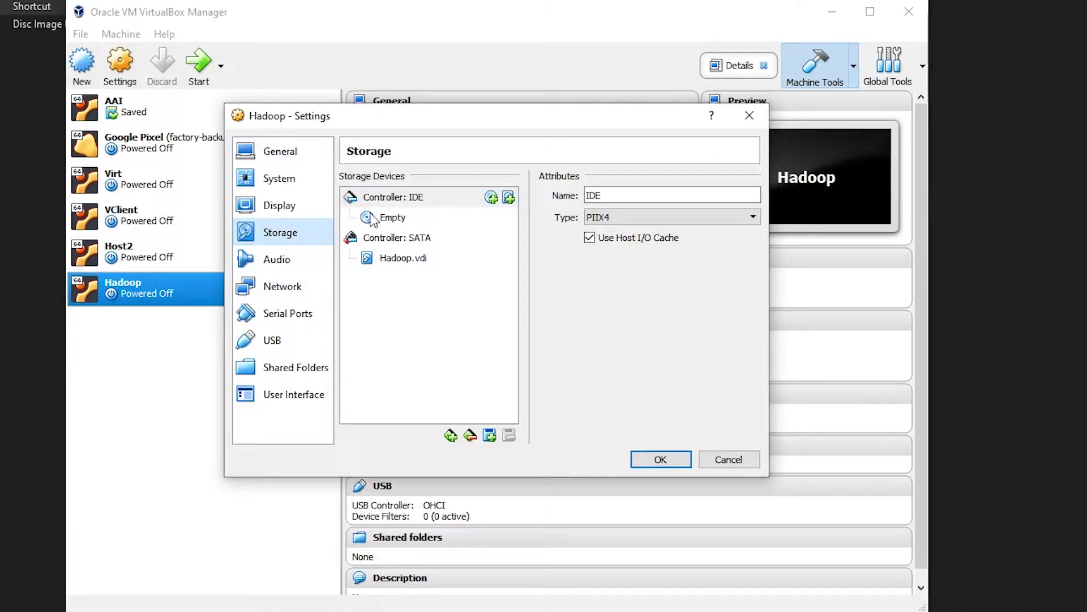
left_click(491, 197)
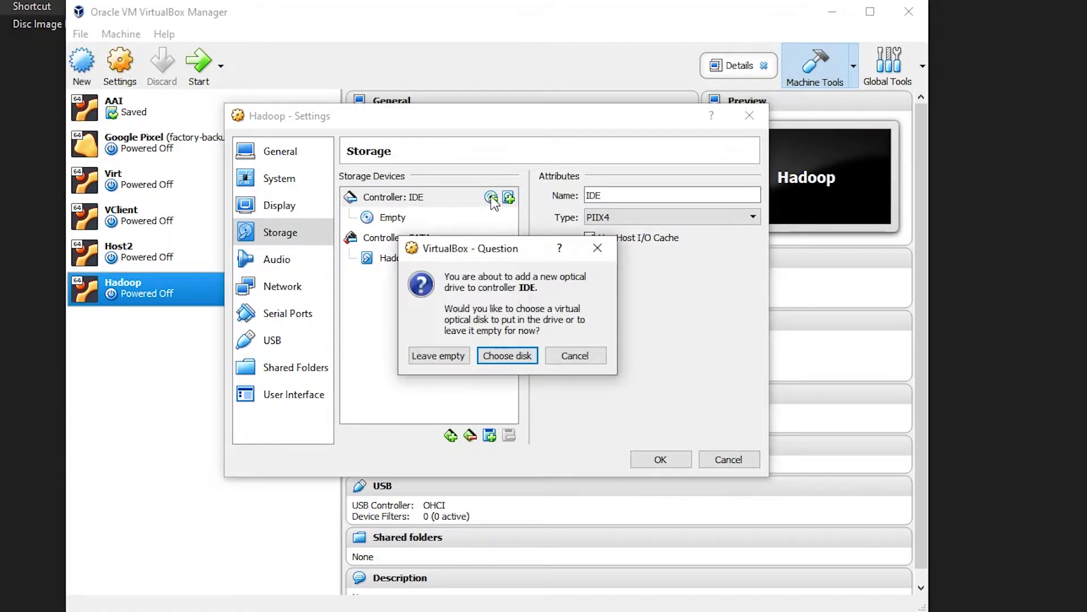
left_click(506, 355)
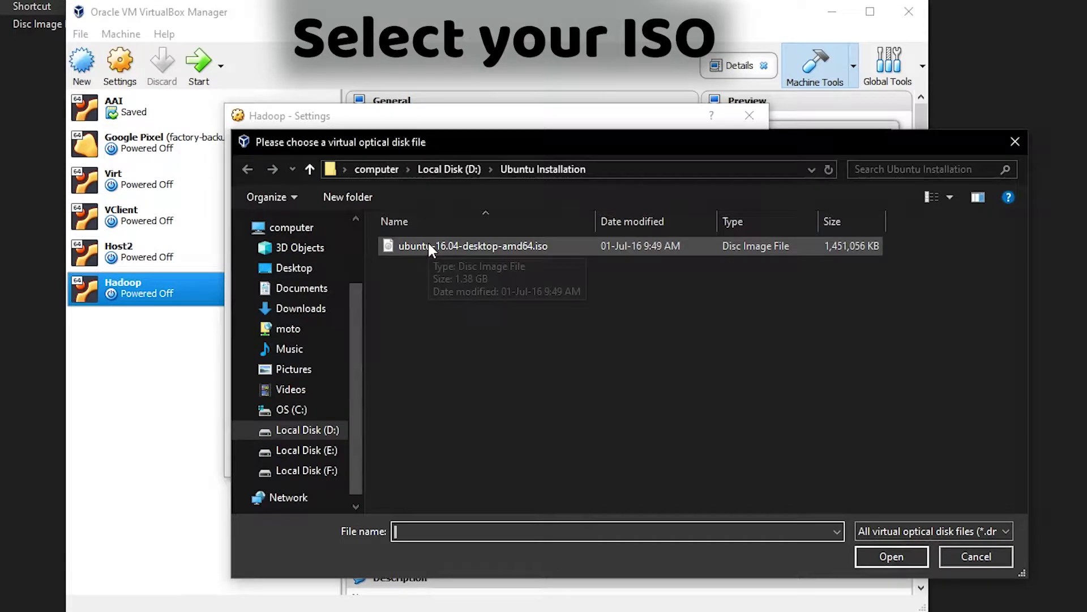
left_click(427, 241)
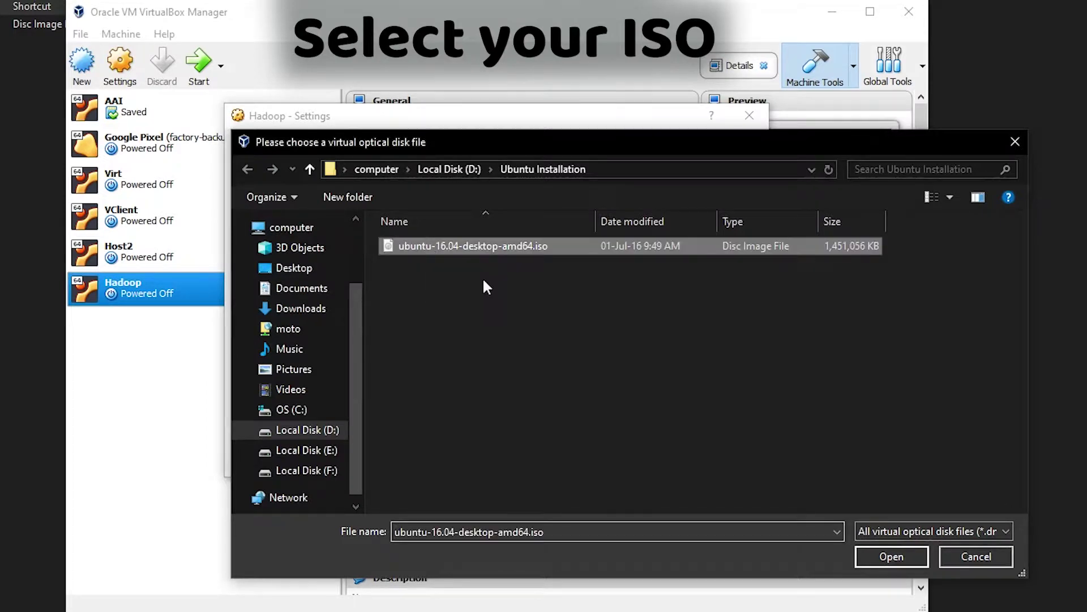
left_click(892, 557)
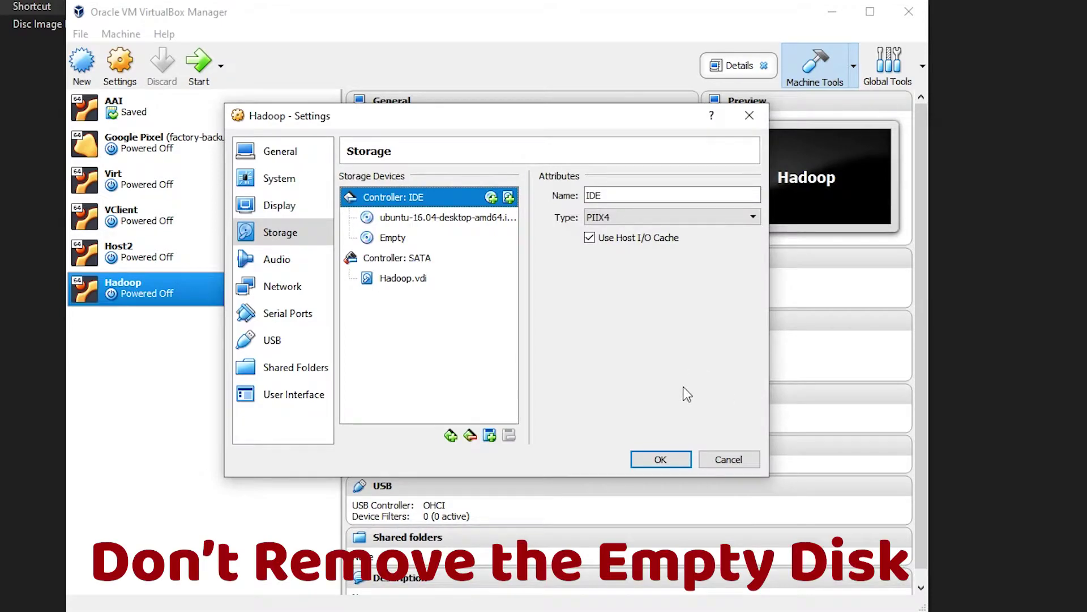
left_click(674, 466)
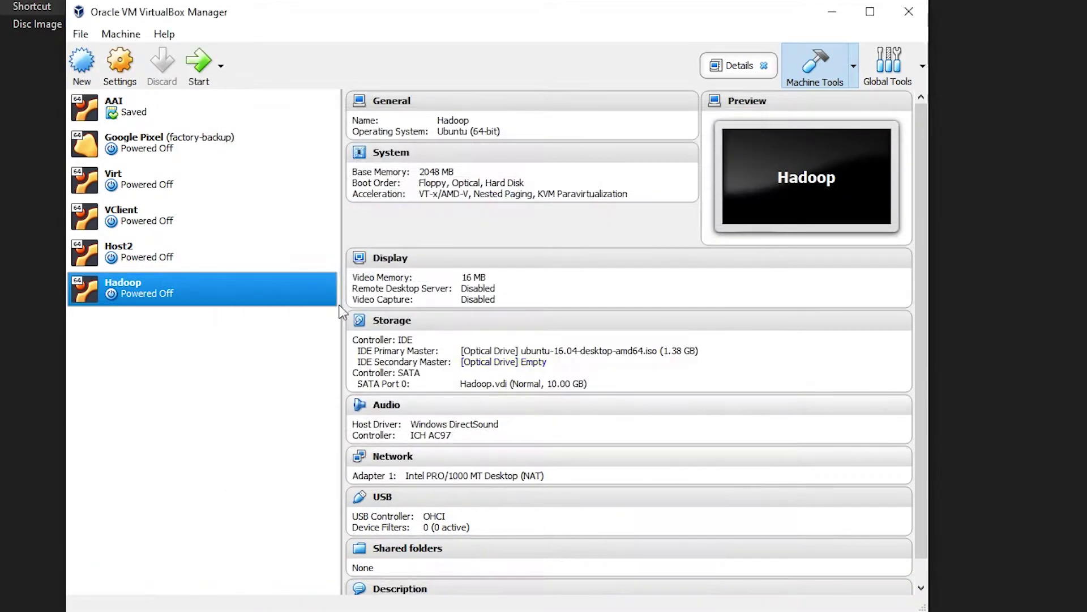
Step: Start the Hadoop virtual machine in a maximized window and begin installing Ubuntu in English
left_click(198, 79)
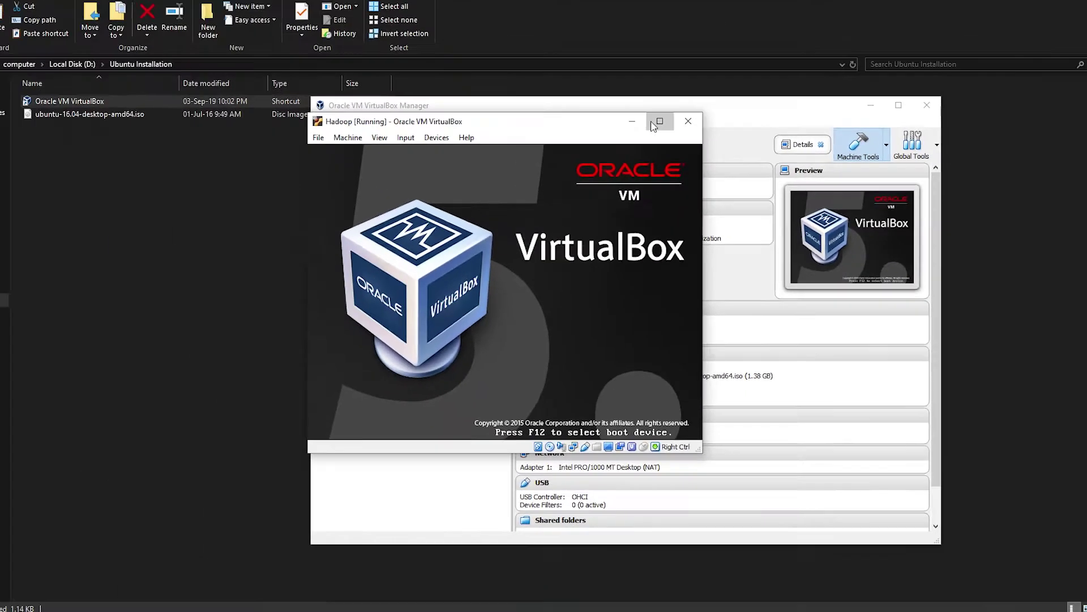
left_click(657, 121)
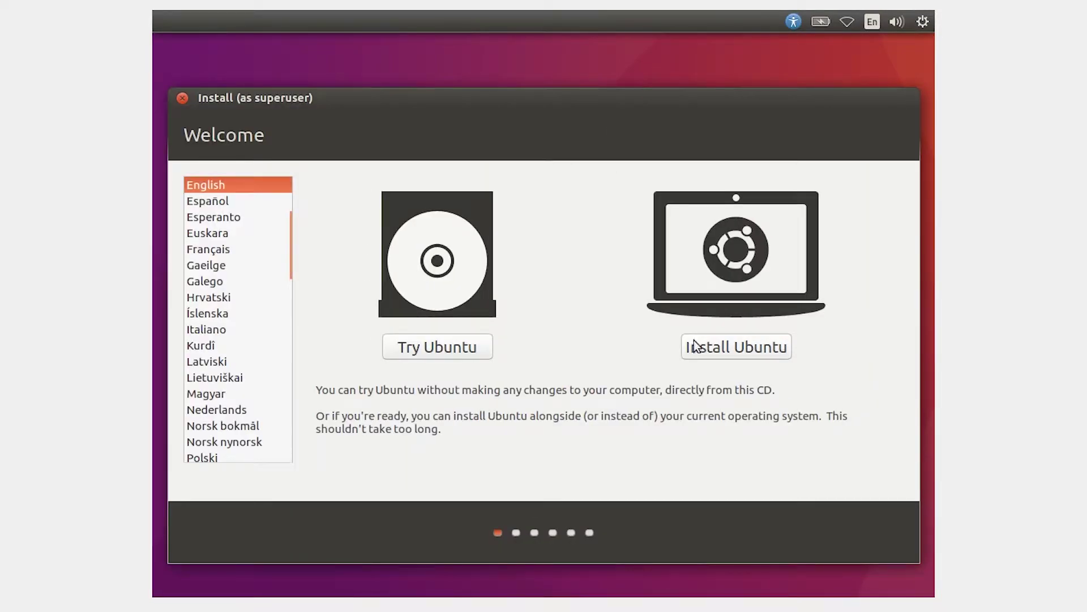
left_click(728, 347)
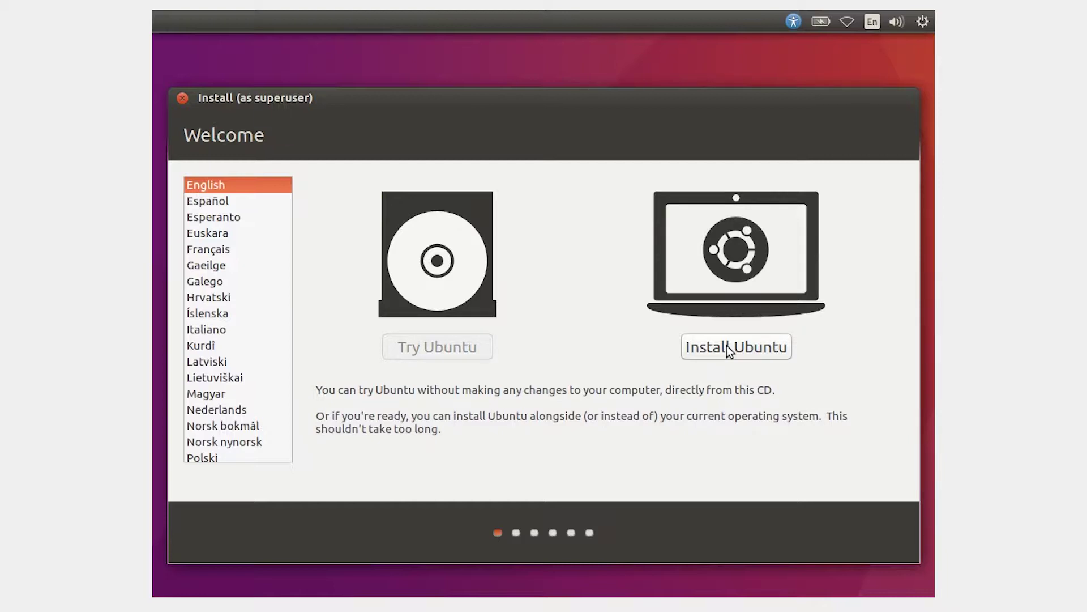
left_click(733, 344)
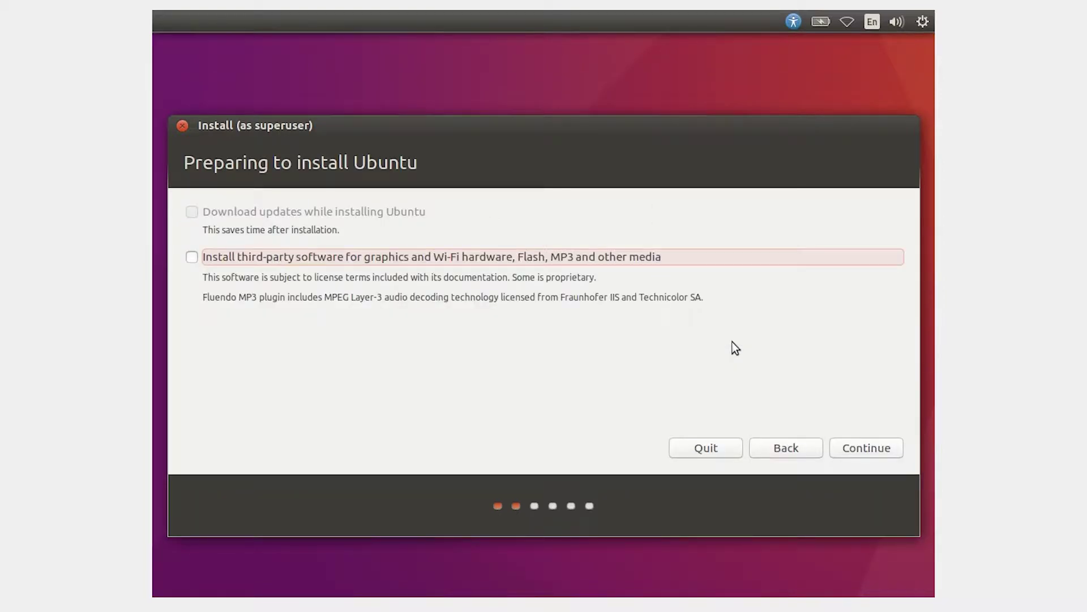
Step: Continue past the preparation options and start the installation with Erase disk and install Ubuntu, confirming the disk changes
left_click(560, 255)
left_click(559, 255)
left_click(862, 447)
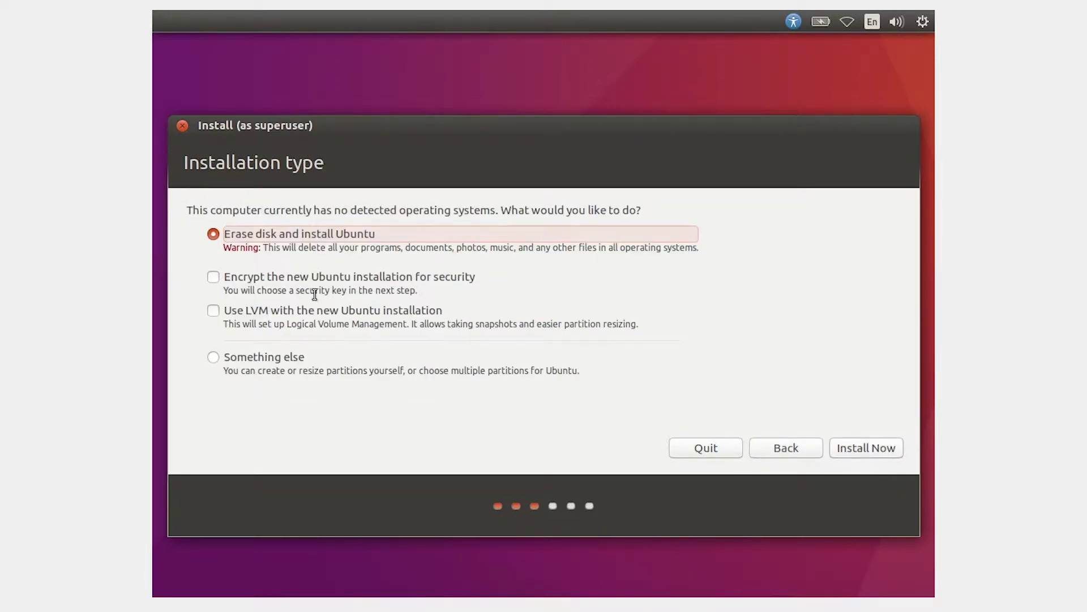
left_click(844, 447)
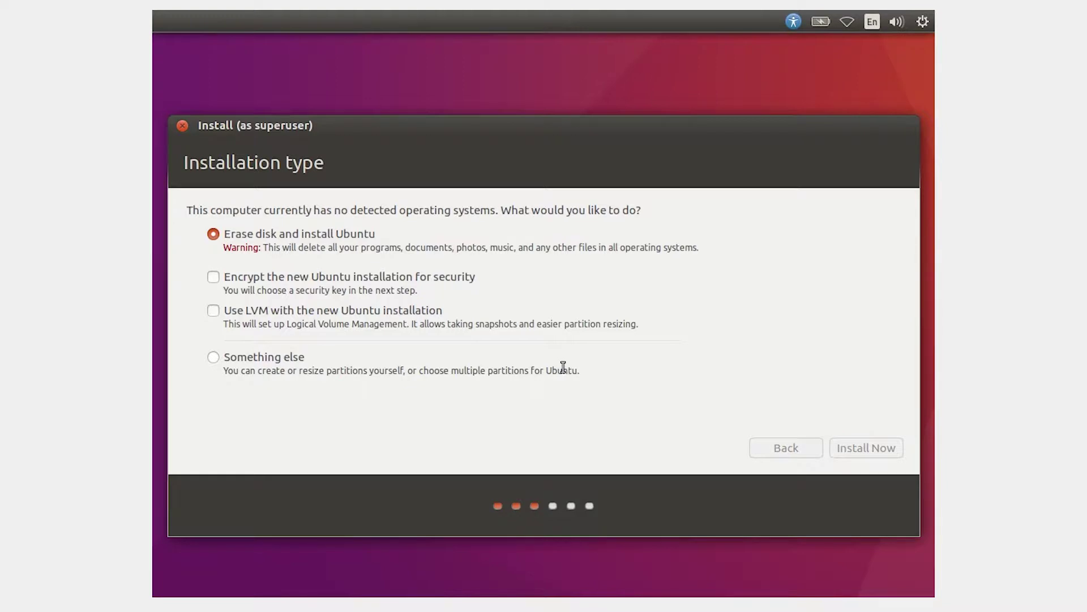
left_click(842, 419)
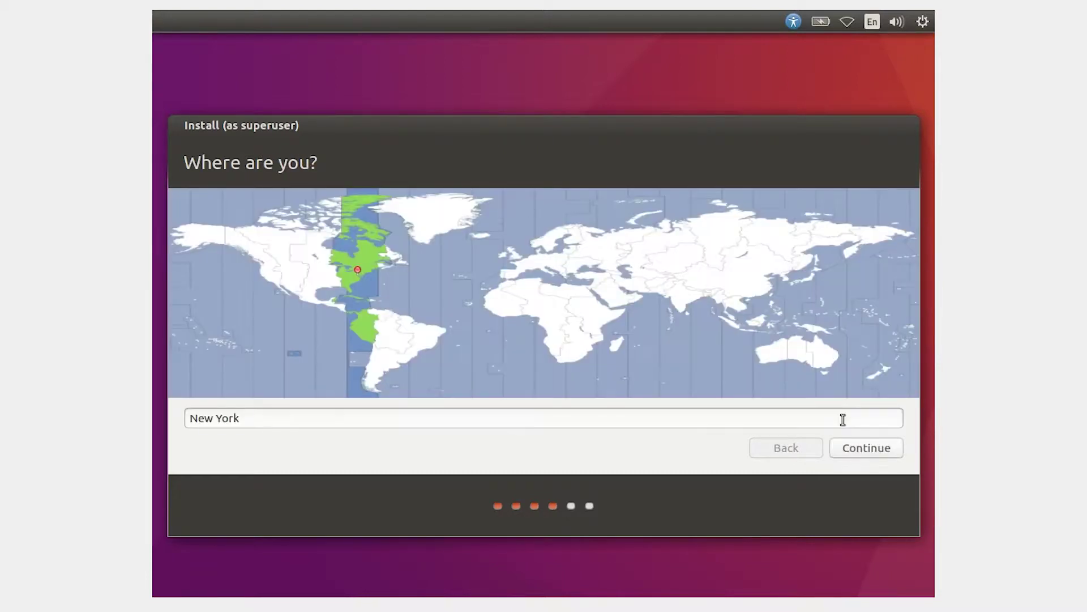
Step: Set the location to Kolkata and the keyboard layout to Indian - English (India, with rupee sign)
left_click(682, 292)
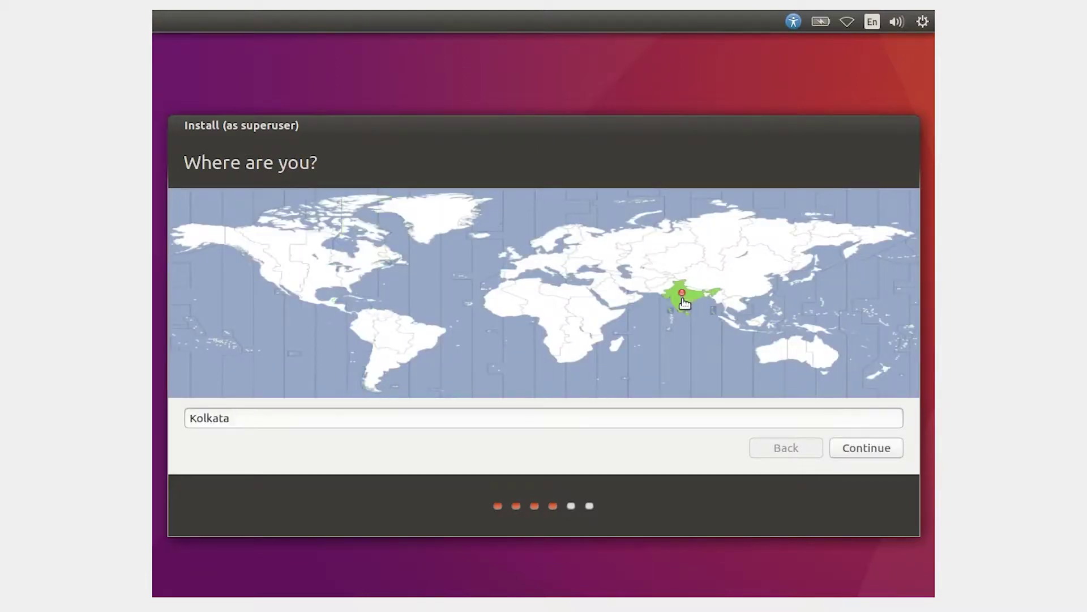
left_click(882, 450)
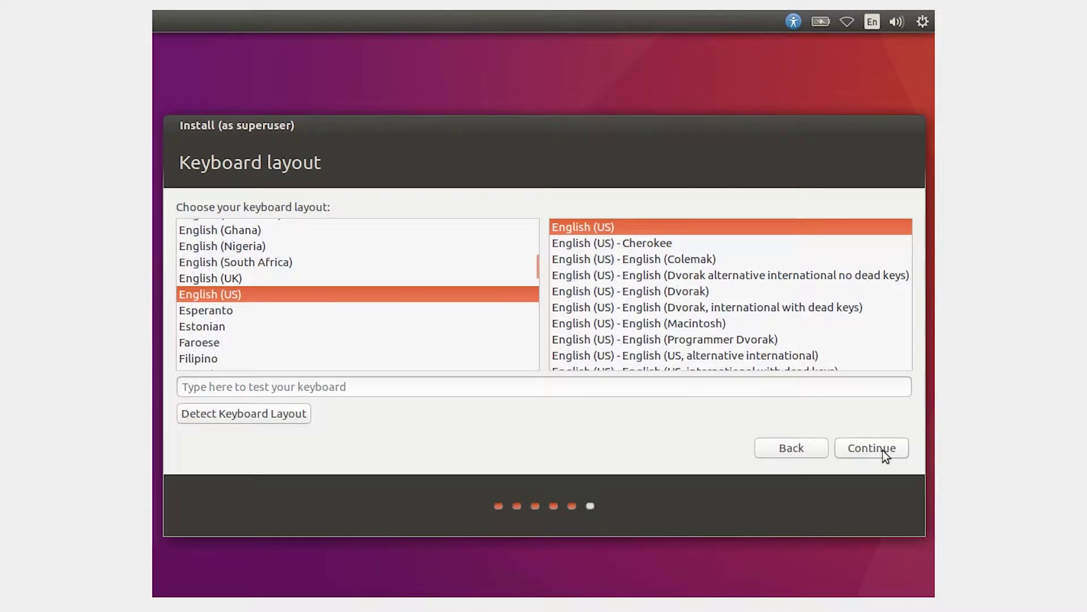
scroll(286, 286, "down", 5)
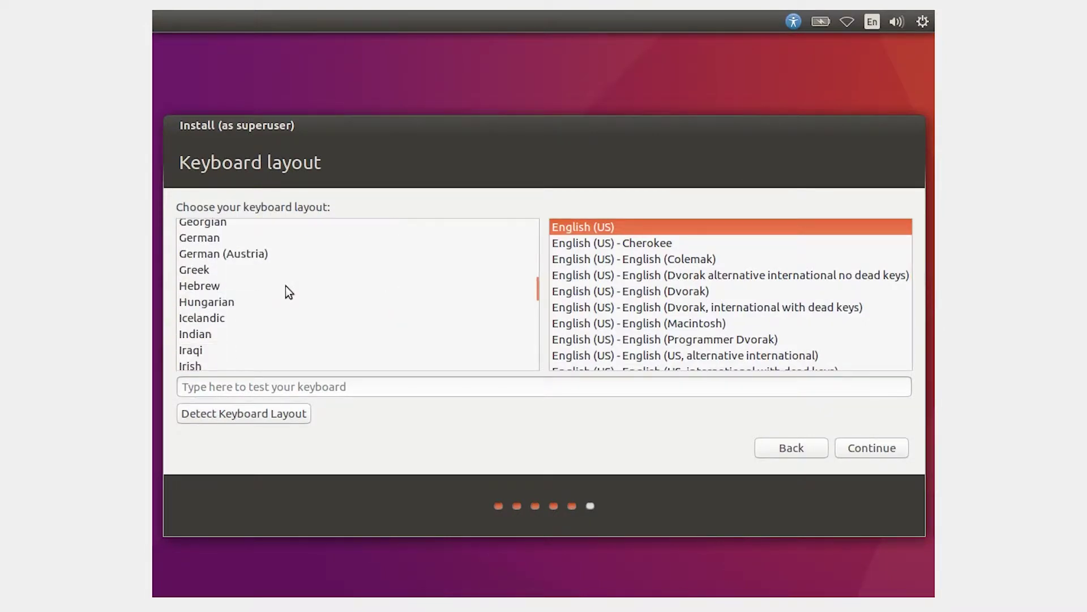
left_click(196, 335)
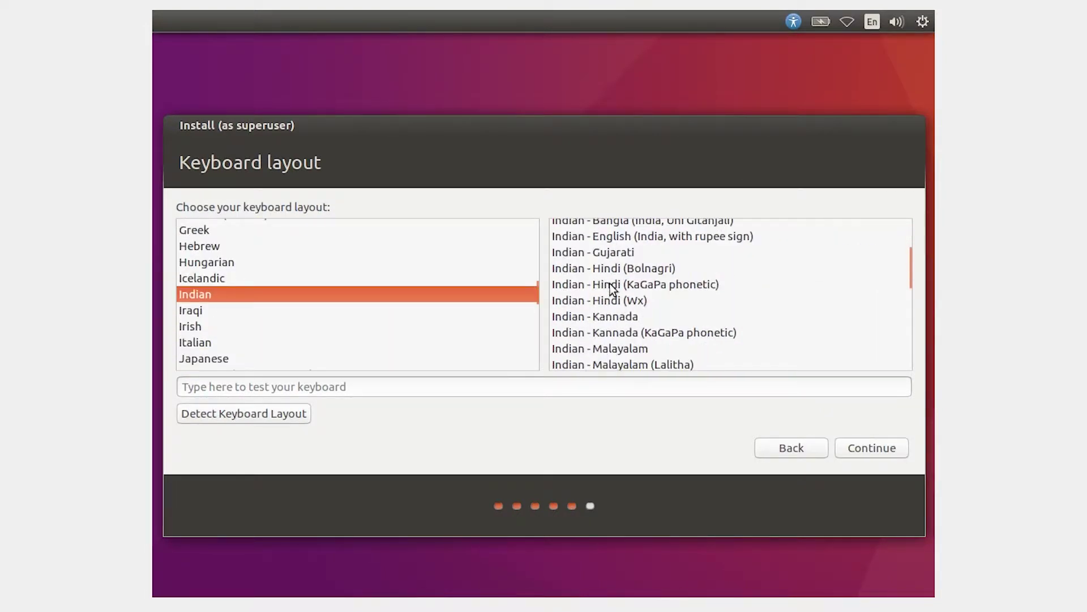
left_click(707, 236)
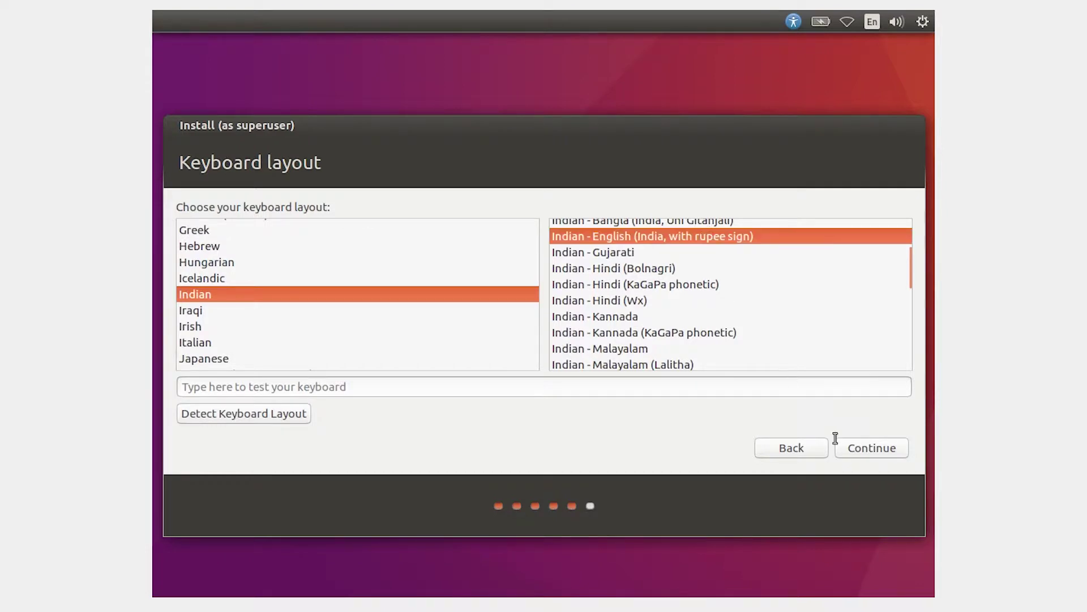
left_click(887, 449)
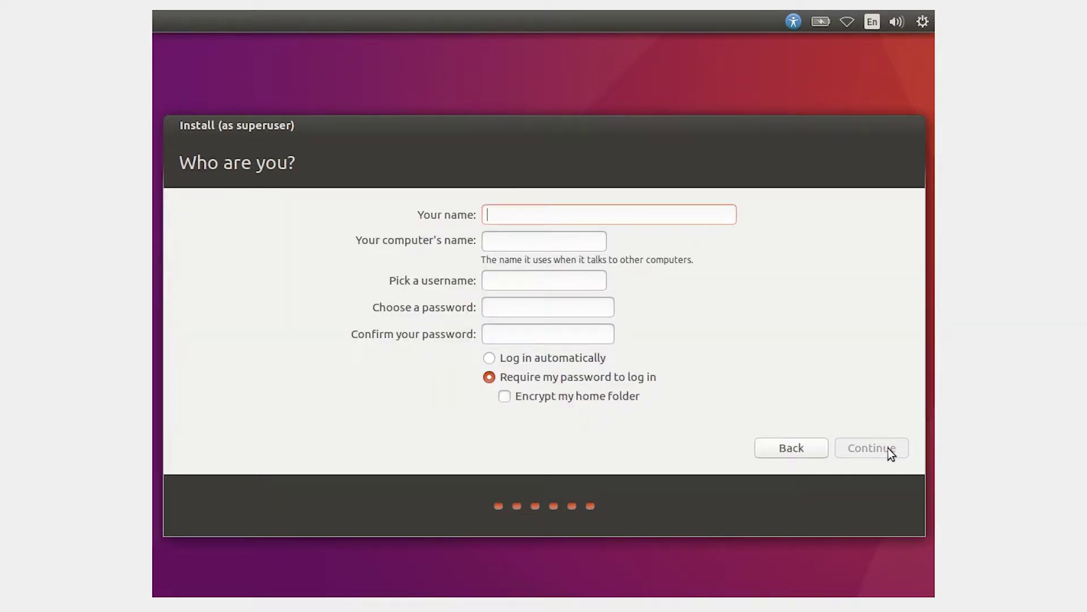
Step: Set up the user account hdmaster, enter and confirm the account password, and continue the installation
type("master")
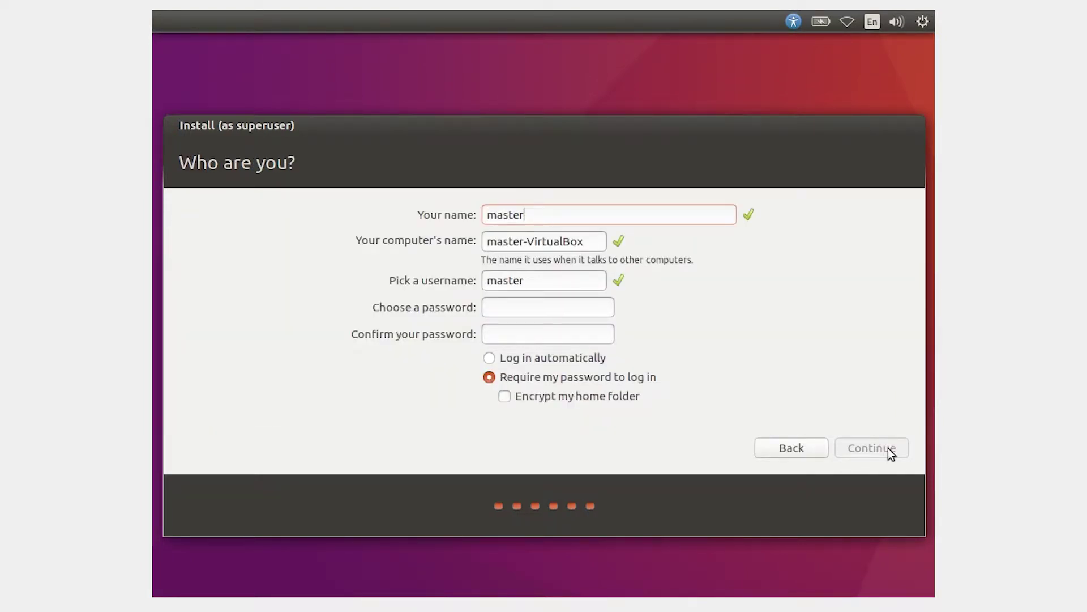
key("Home")
type("hd")
left_click(573, 310)
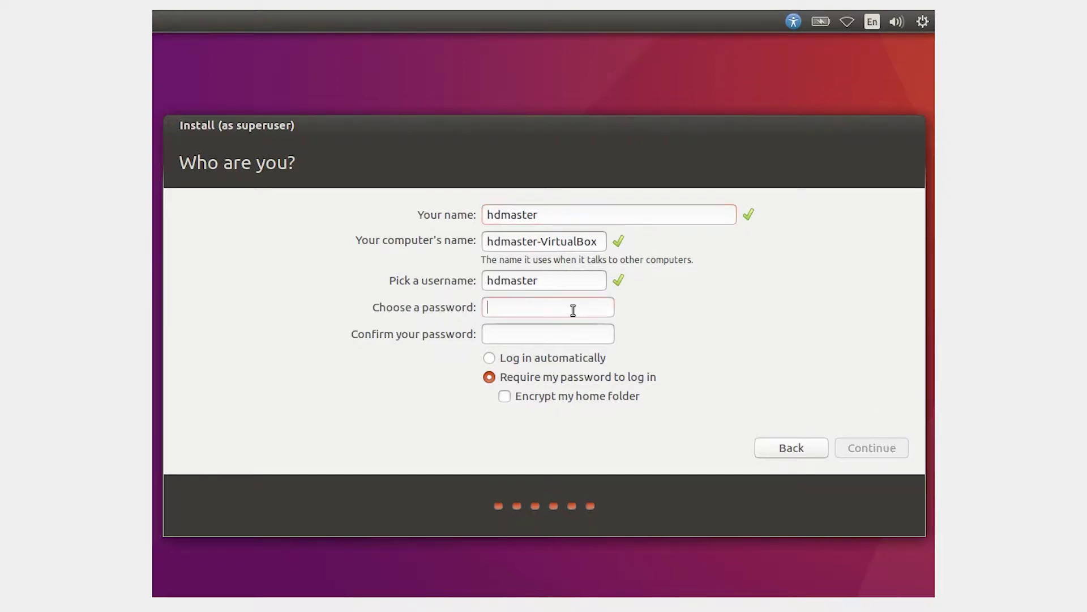
type("a")
key("Tab")
type("a")
left_click(863, 446)
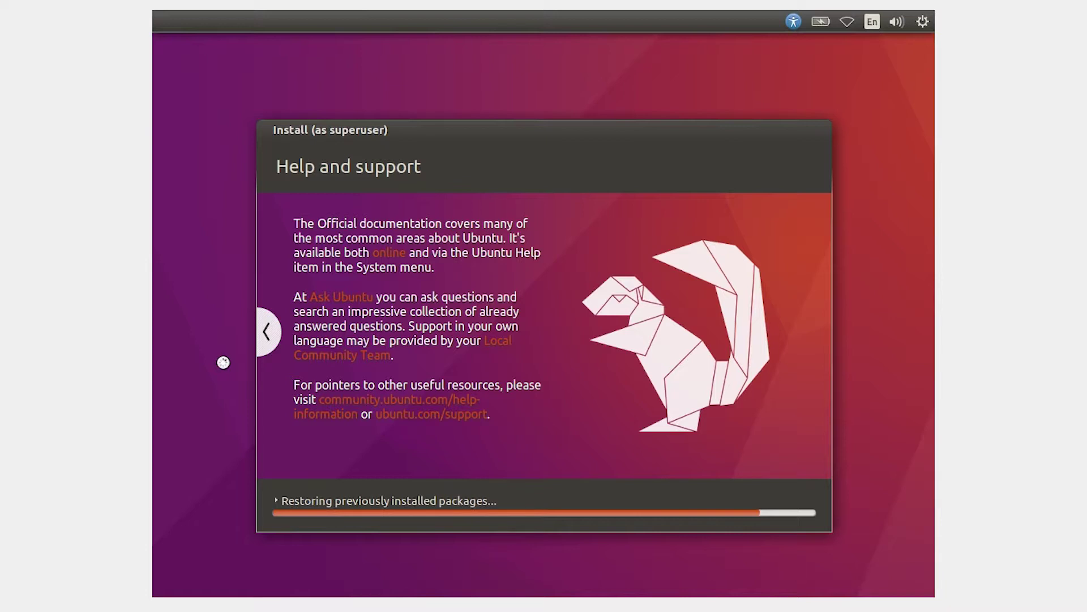
Step: Request the restart that completes the Ubuntu installation and power off the Hadoop virtual machine
left_click(795, 362)
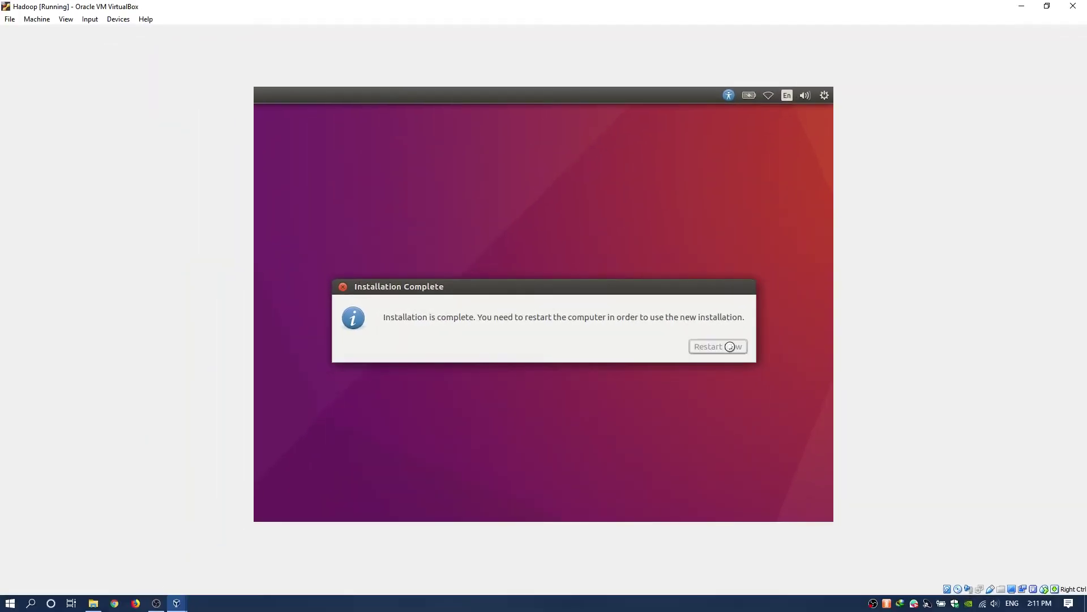
left_click(1073, 6)
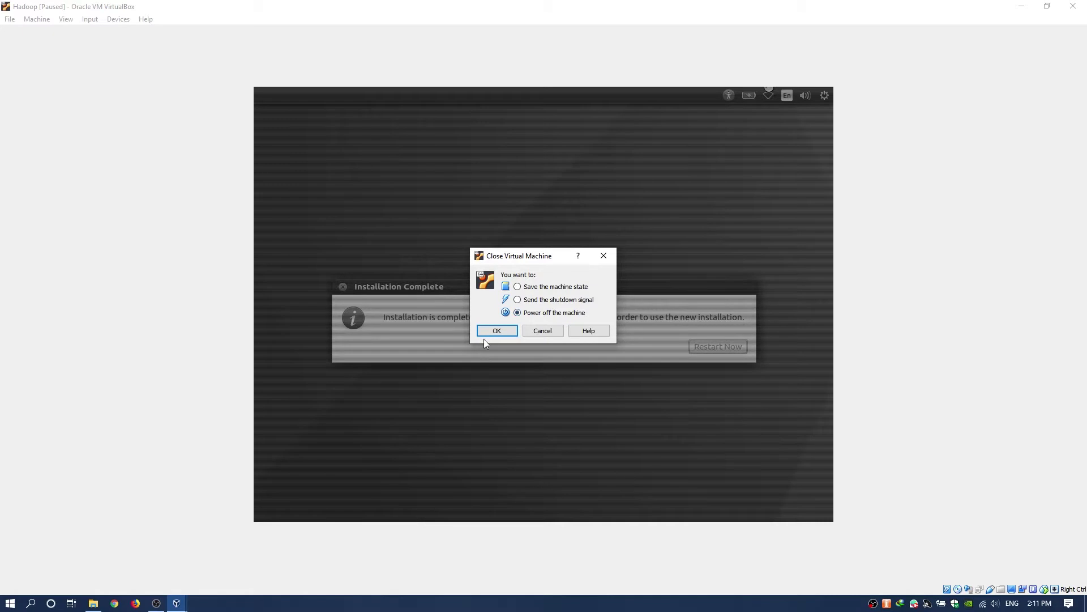
left_click(490, 334)
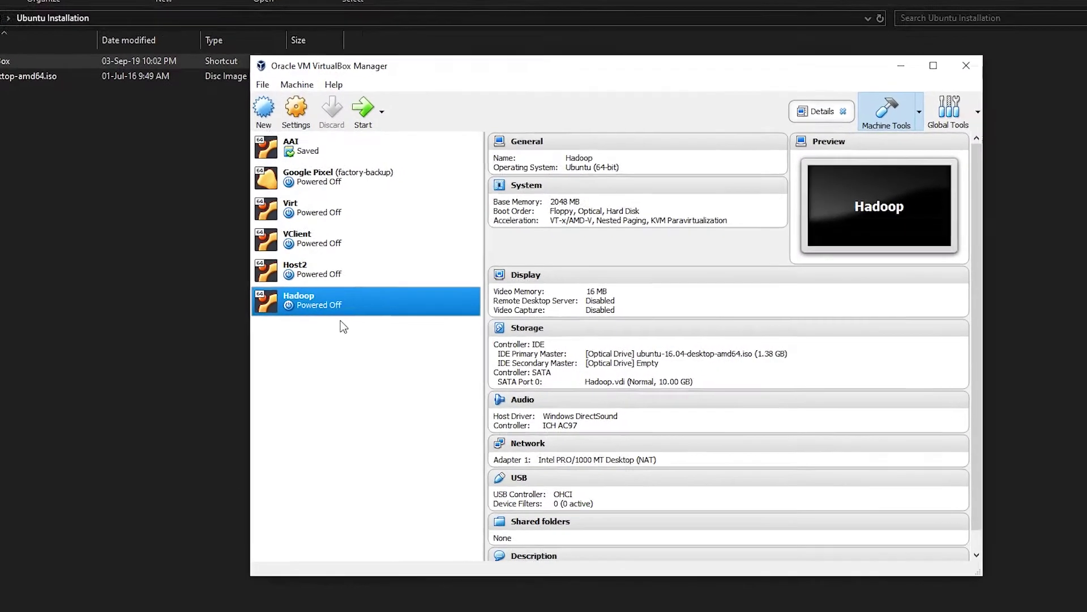
Step: Remove the ubuntu-16.04-desktop-amd64.iso optical drive attachment from the Hadoop virtual machine's storage settings and save the change
right_click(355, 302)
left_click(375, 315)
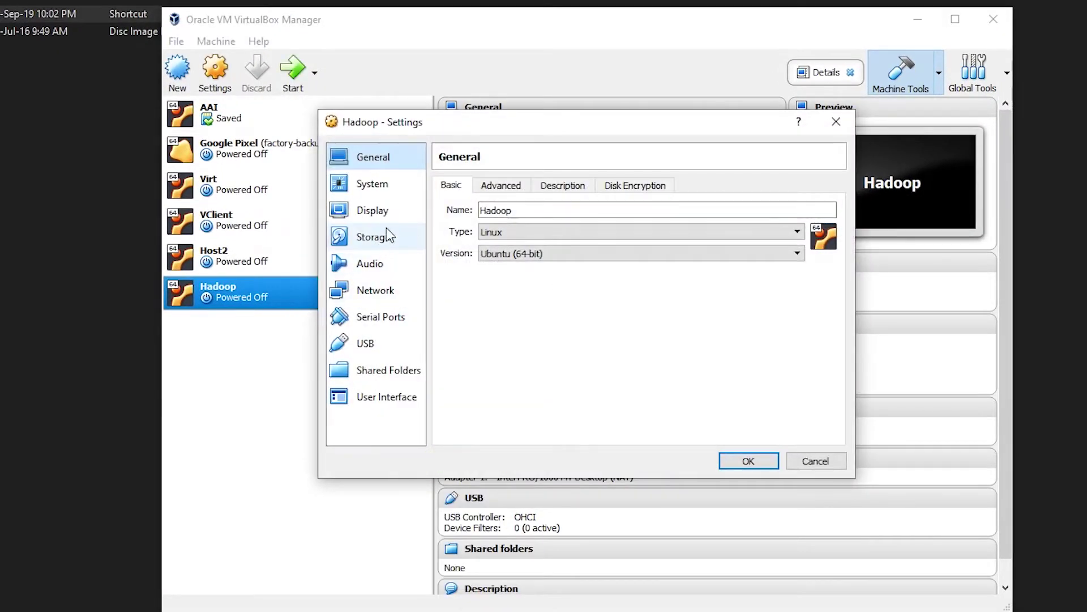
left_click(387, 229)
right_click(506, 222)
left_click(561, 233)
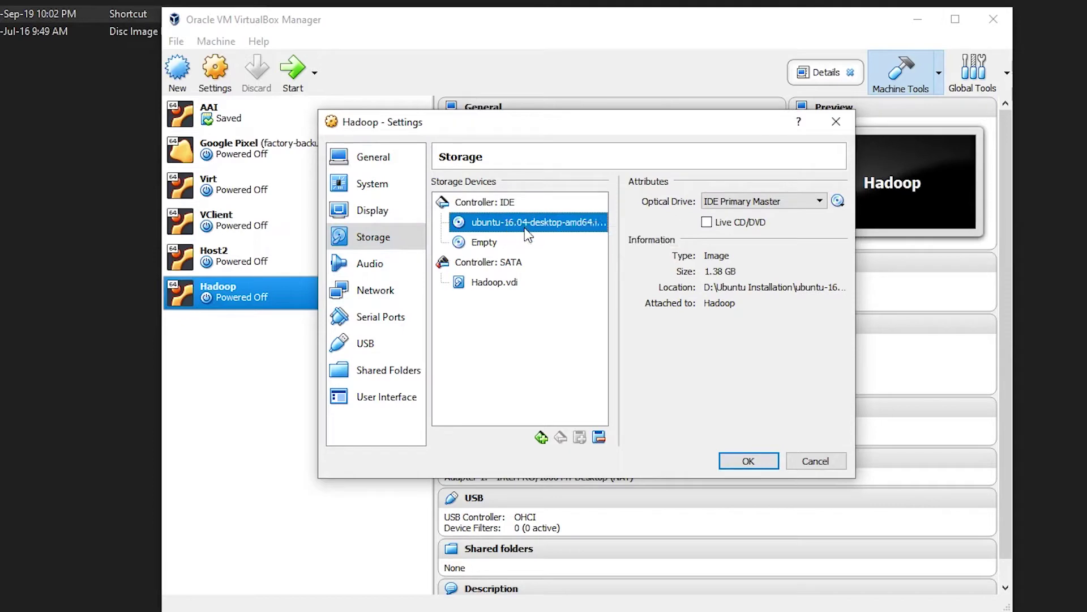
left_click(749, 461)
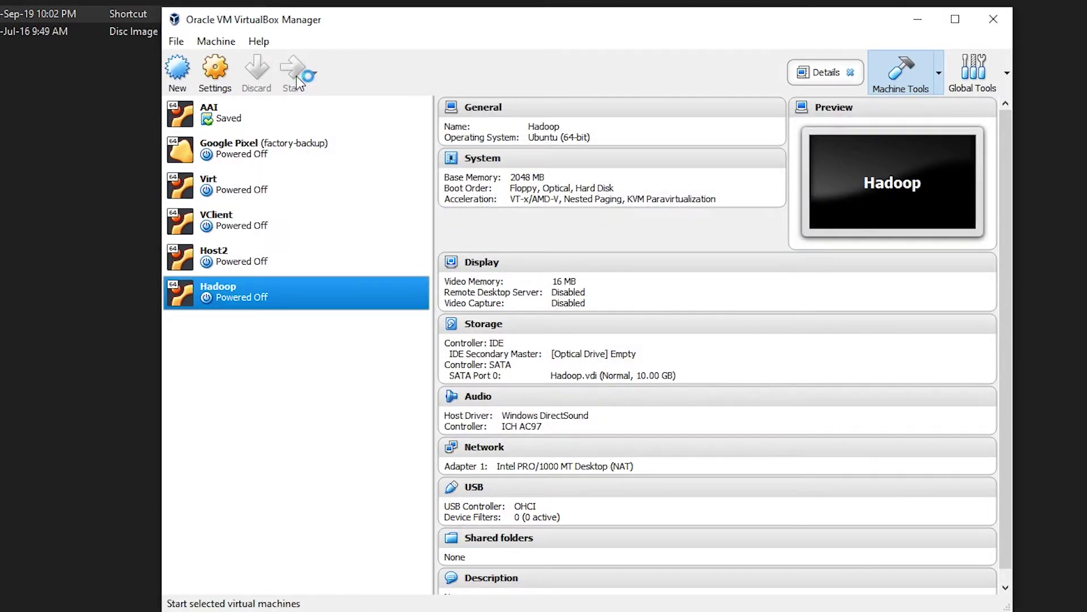
Step: Start the Hadoop virtual machine and log in to hdmaster by entering the account password
left_click(297, 76)
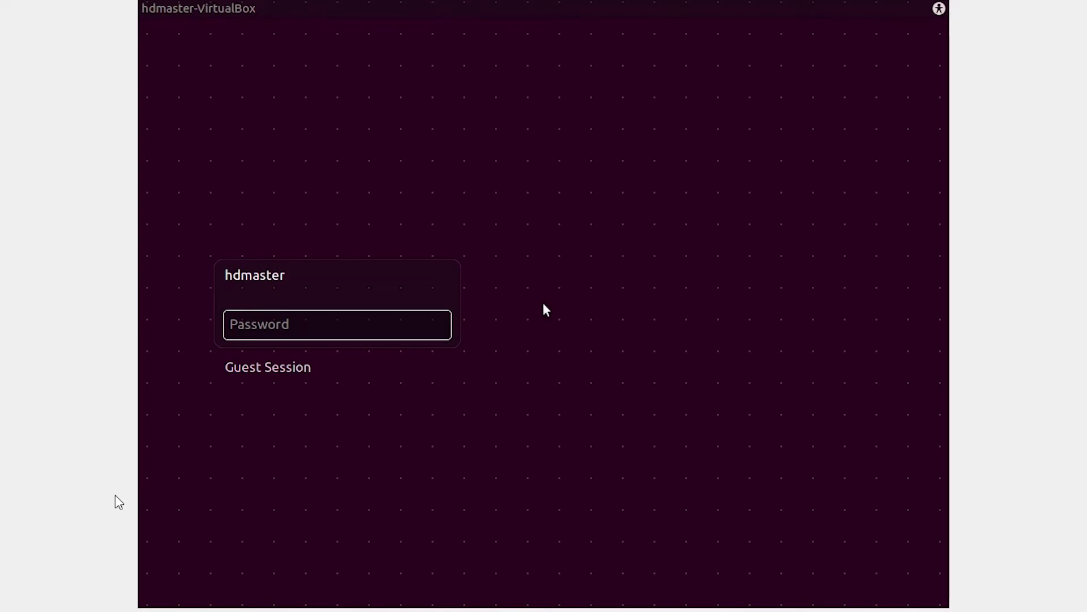
type("1")
key("Return")
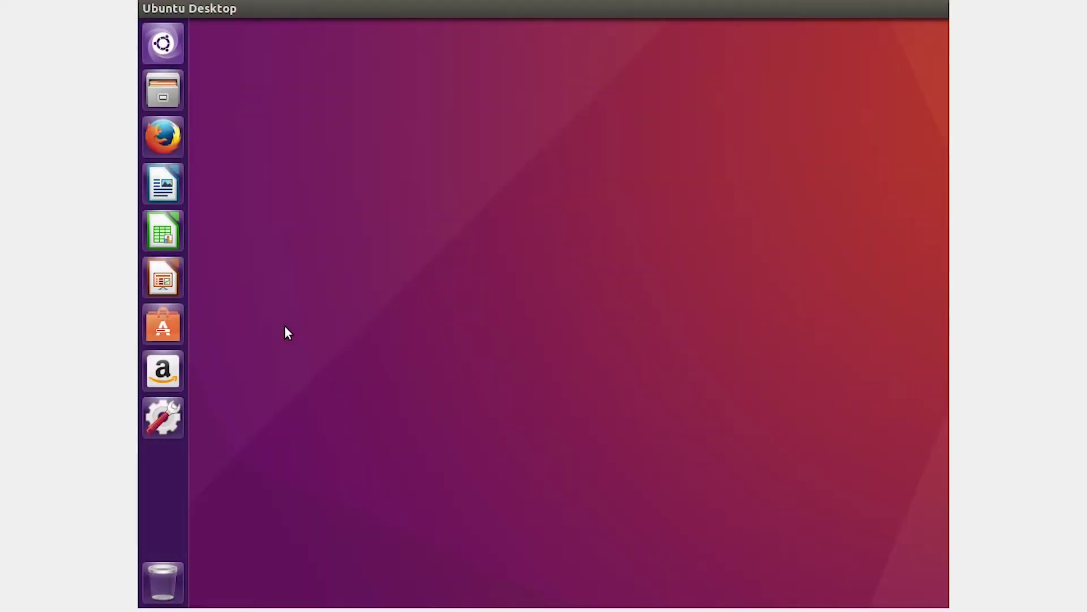
Step: Unlock Amazon, Ubuntu Software and the LibreOffice Impress, Calc and Writer applications from the Ubuntu launcher
right_click(163, 371)
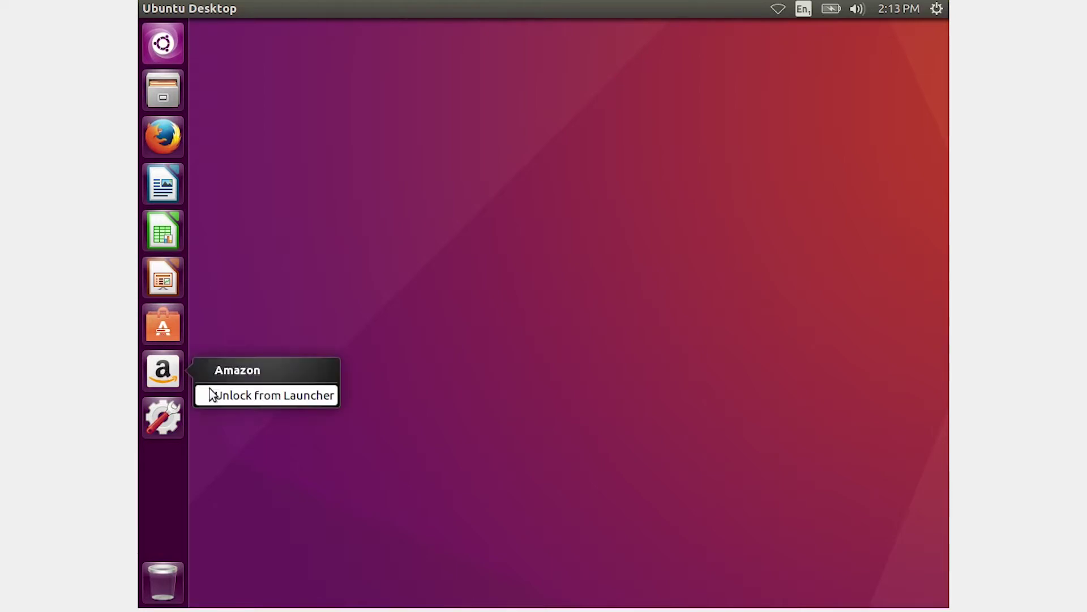
left_click(208, 392)
right_click(164, 329)
left_click(209, 348)
right_click(163, 277)
left_click(217, 324)
right_click(163, 231)
left_click(215, 279)
right_click(175, 194)
left_click(209, 233)
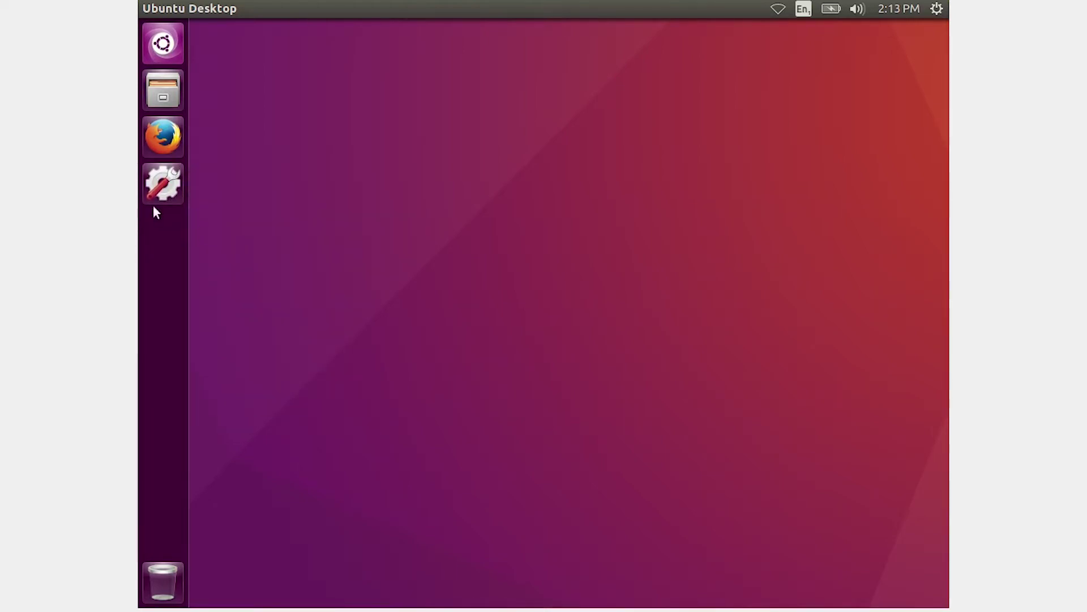
Step: Apply the 1024 x 768 (4:3) resolution to the built-in display and close the display settings
left_click(152, 186)
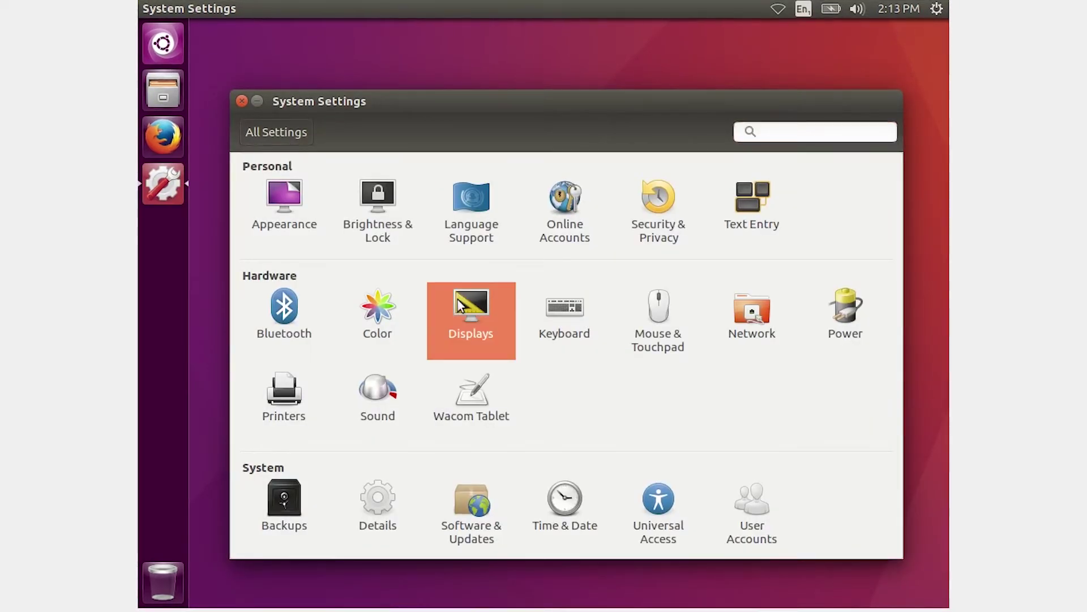
left_click(458, 300)
left_click(477, 399)
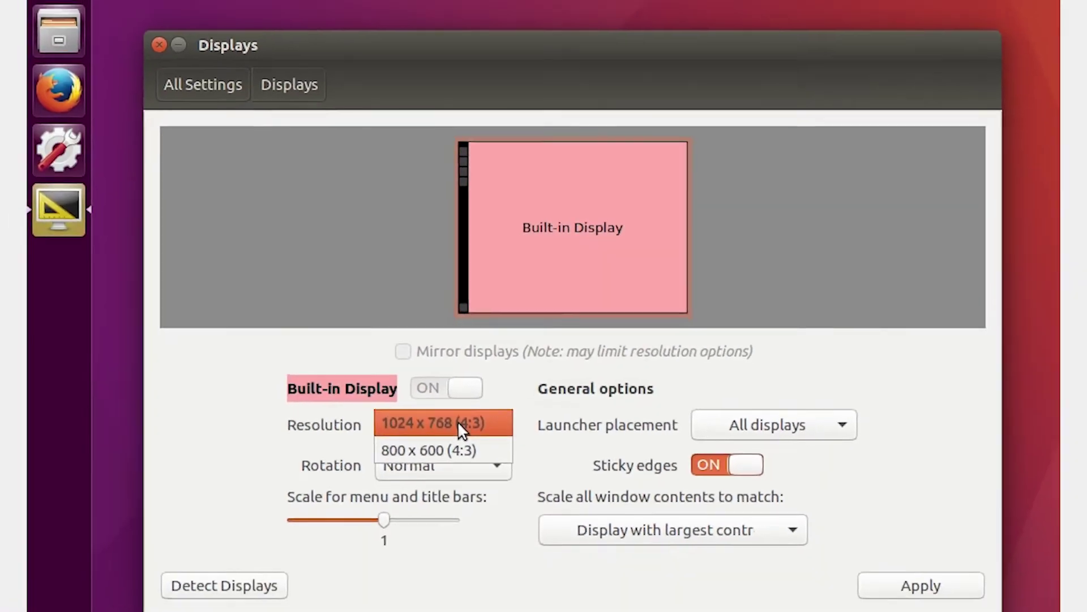
left_click(433, 455)
left_click(816, 593)
left_click(808, 460)
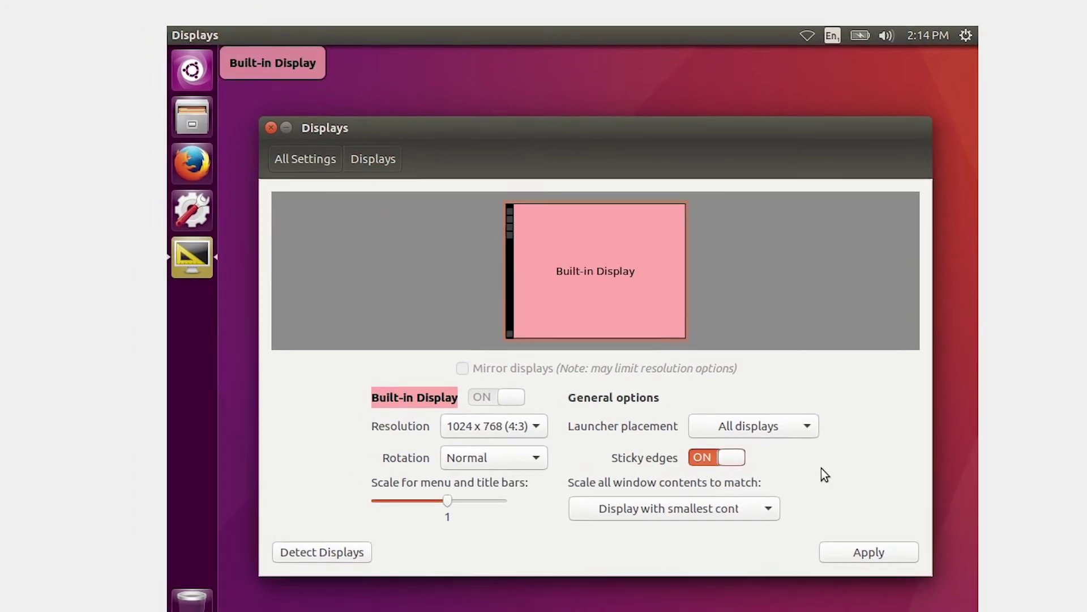
left_click(844, 534)
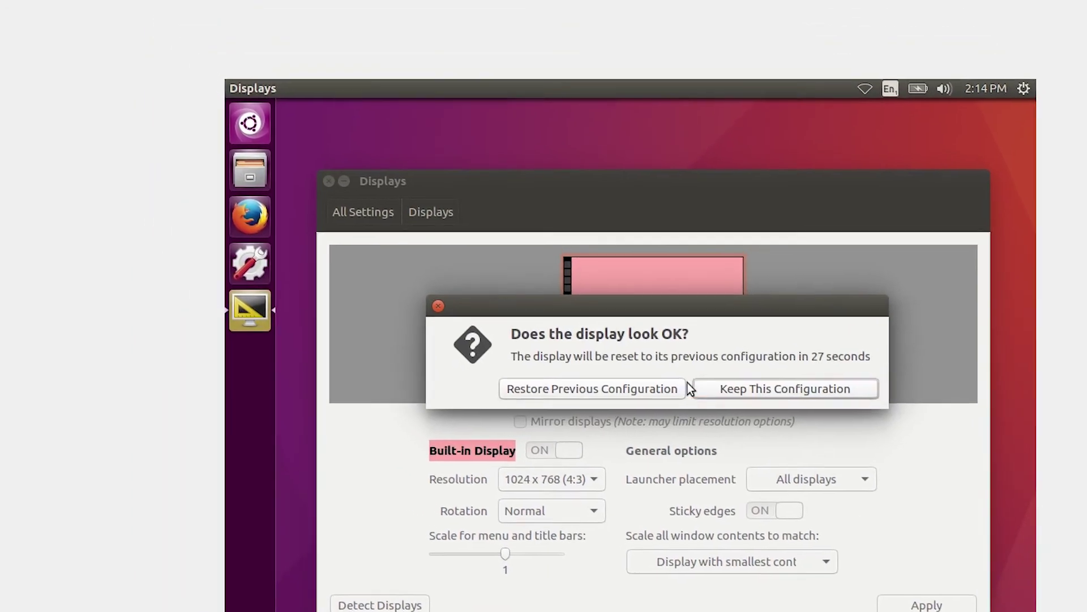
left_click(686, 374)
left_click(371, 220)
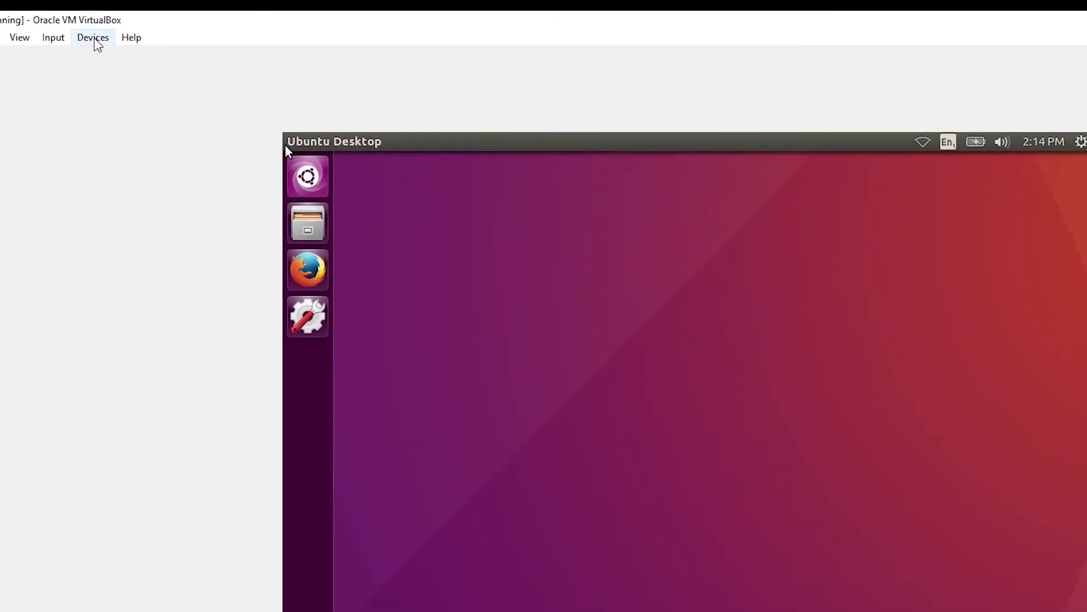
Step: Insert the VirtualBox Guest Additions CD image, run its installer with the account password, and close the finished installer terminal
left_click(77, 23)
left_click(266, 196)
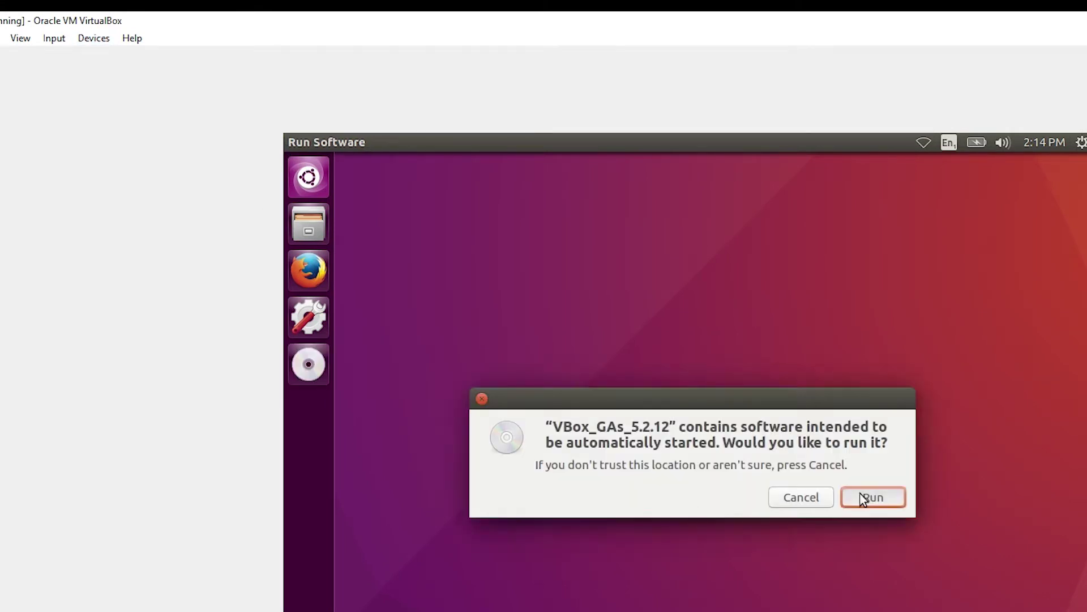
left_click(861, 493)
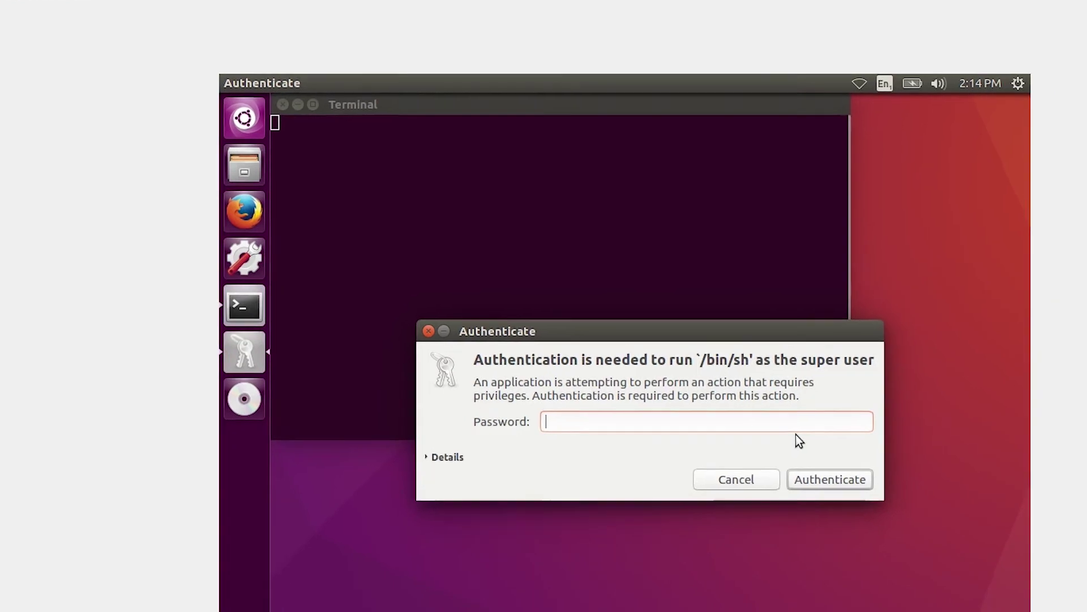
type("•")
left_click(785, 434)
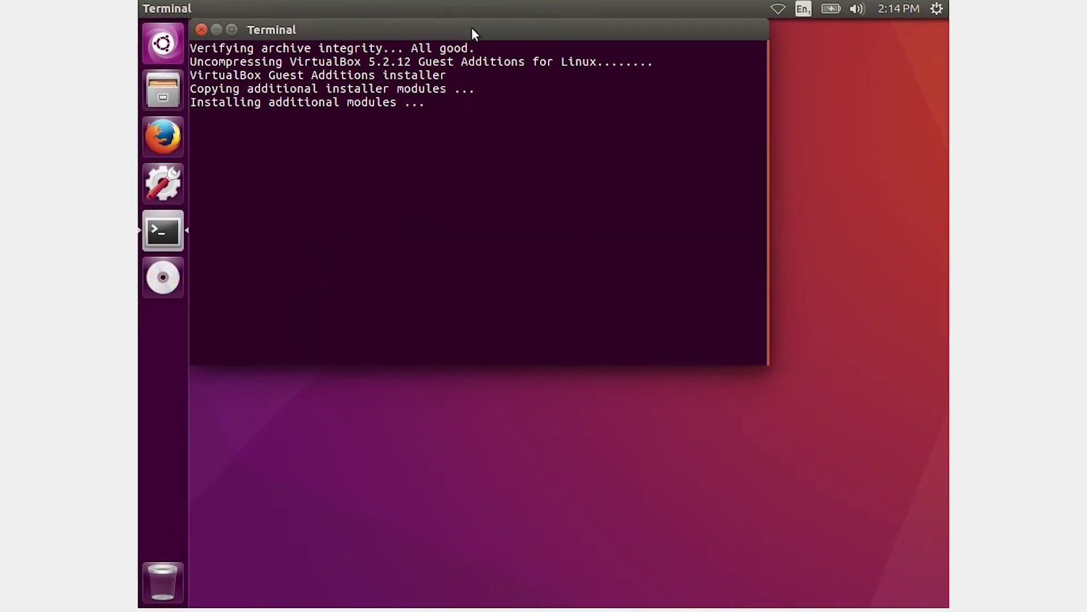
left_click_drag(473, 30, 592, 154)
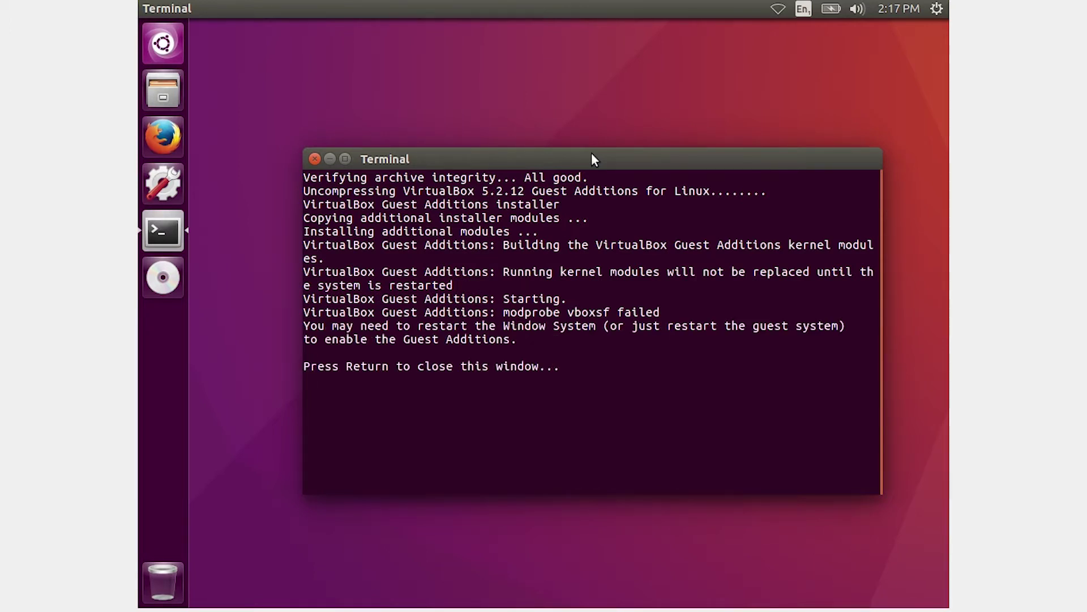
key("Return")
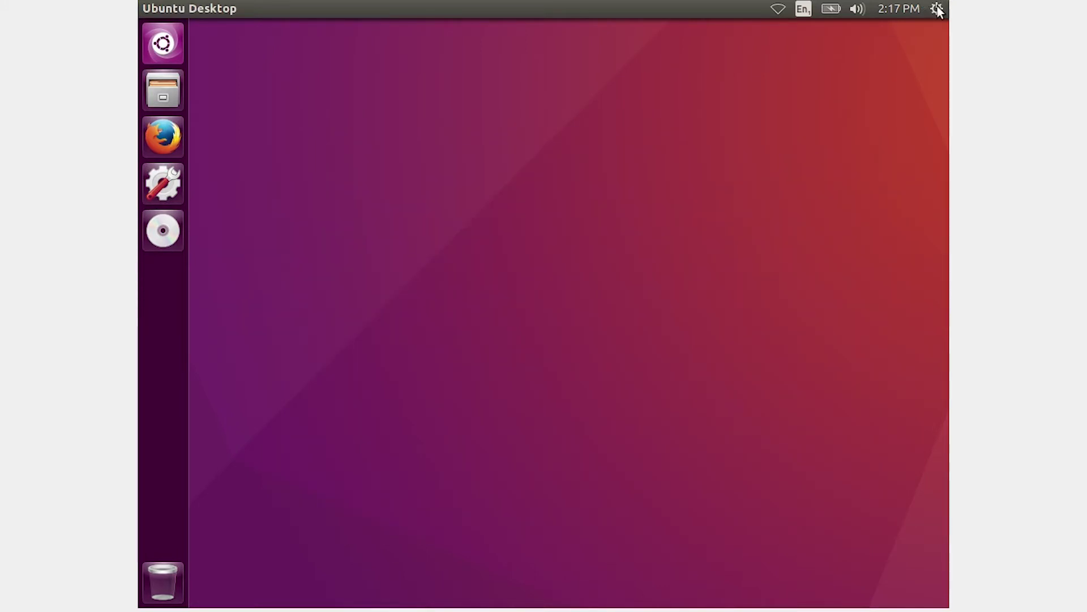
Step: Restart Ubuntu and log back in to hdmaster by entering the account password
left_click(937, 8)
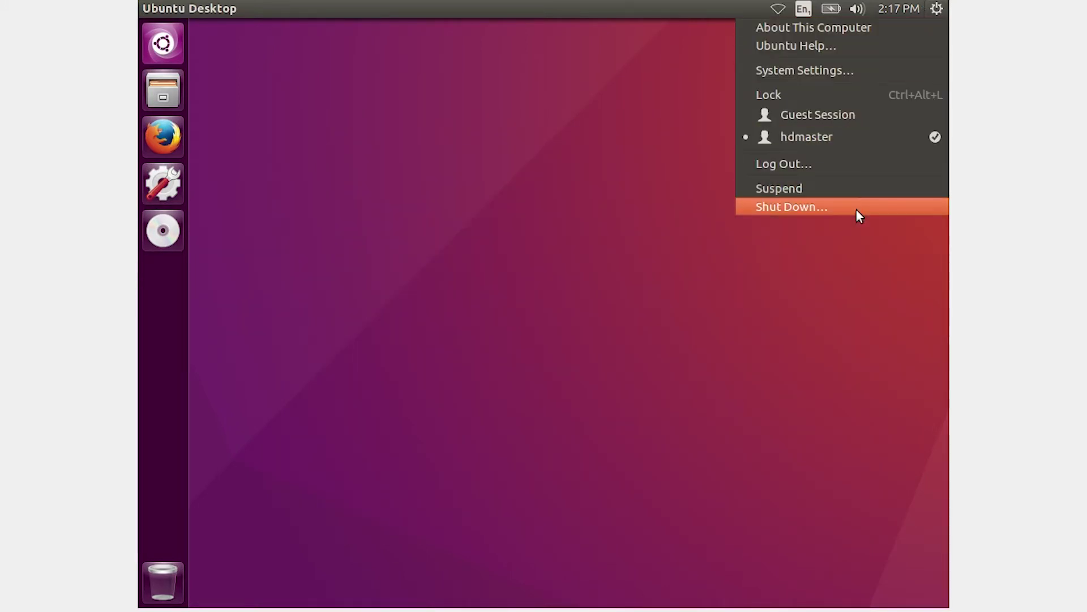
key("Return")
left_click(471, 349)
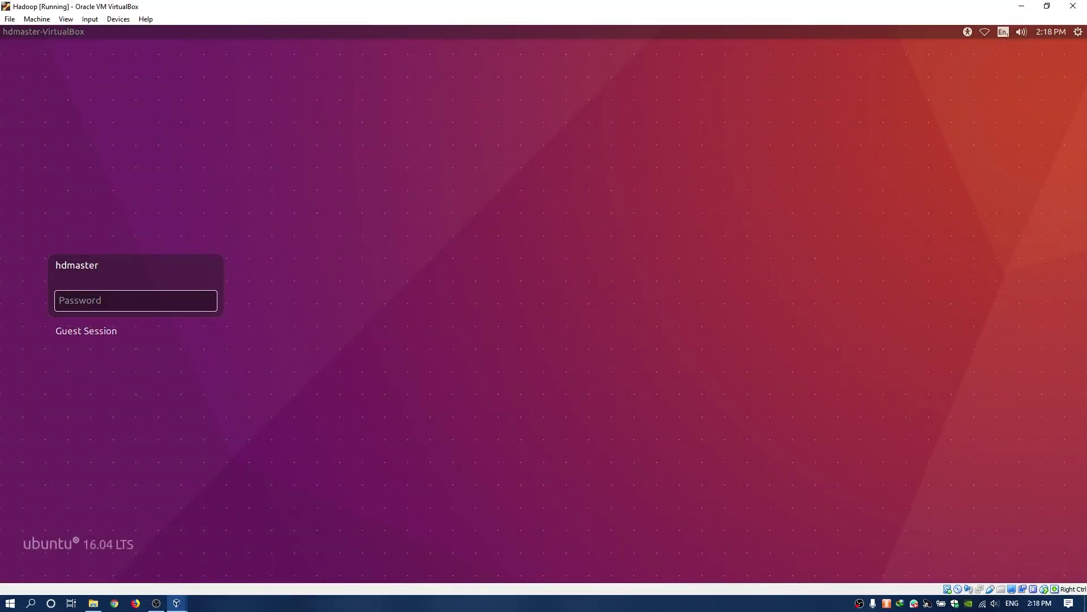
type("1")
key("Return")
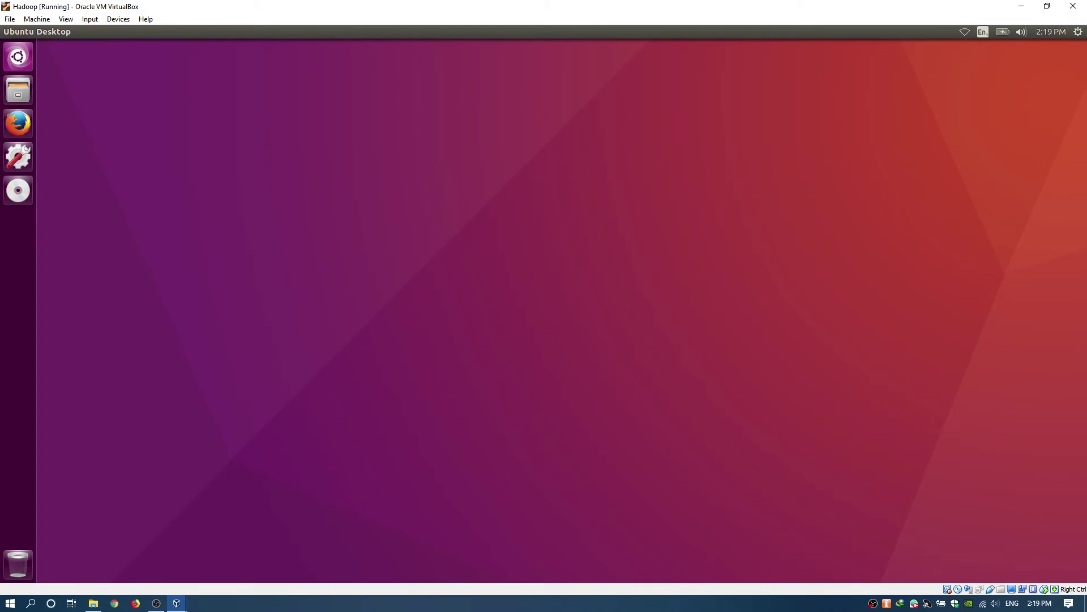
Step: Search Ubuntu for "resolution" and open the Displays settings
left_click(18, 57)
type("re")
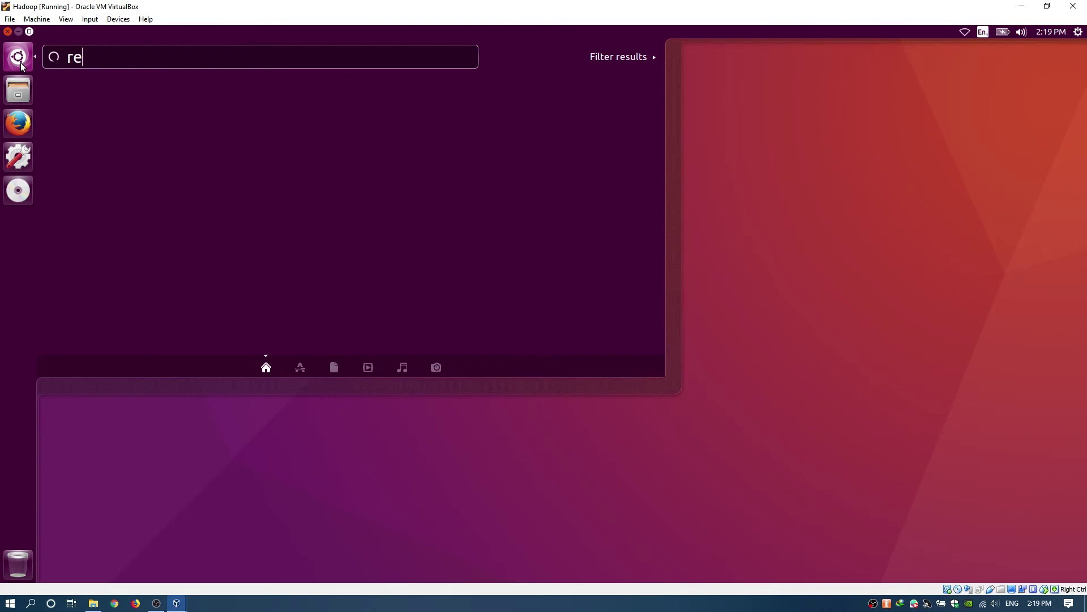
type("solution")
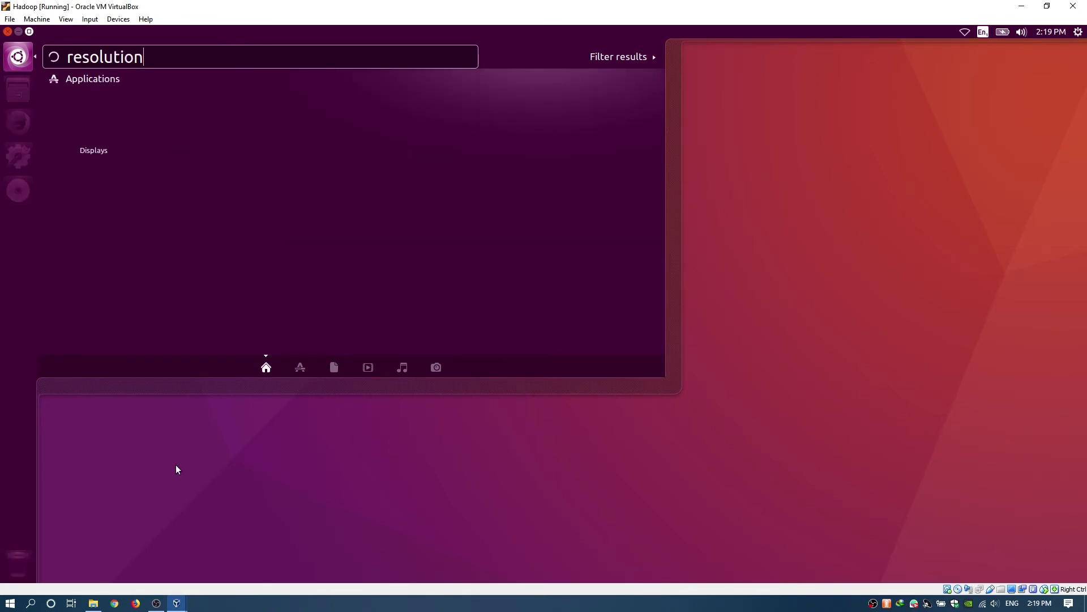
left_click(97, 118)
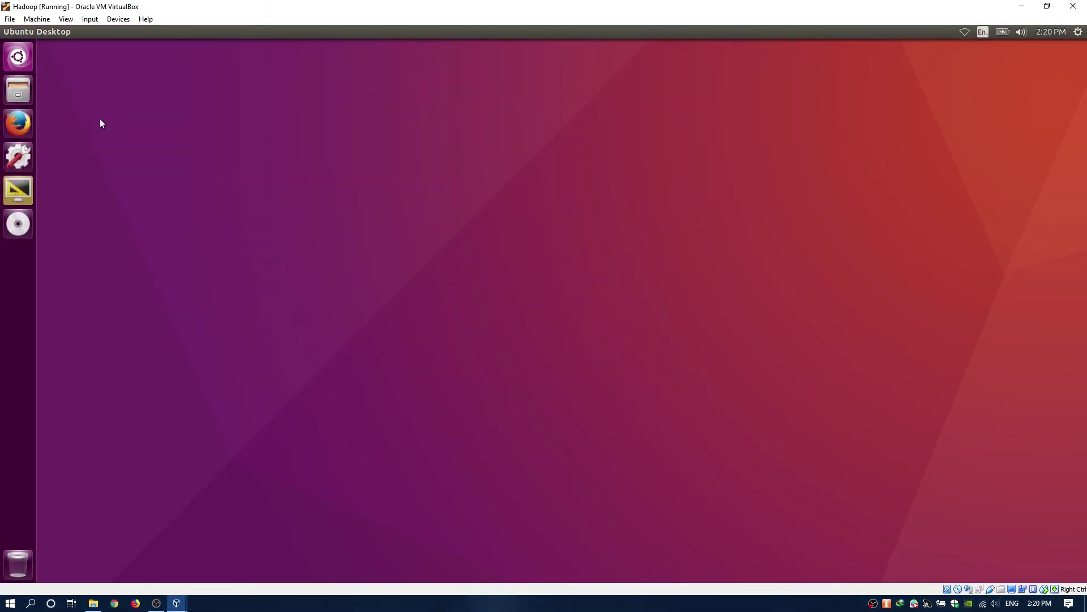
Step: Apply the 1366 x 768 (16:9) resolution to the VirtualBox display
left_click(492, 377)
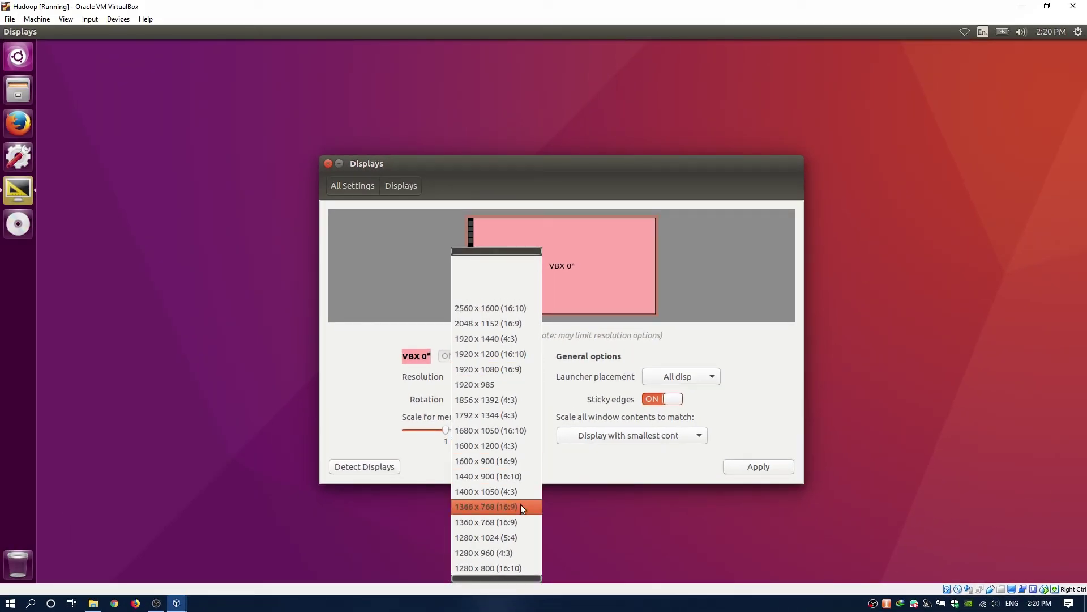
left_click(521, 507)
left_click(742, 465)
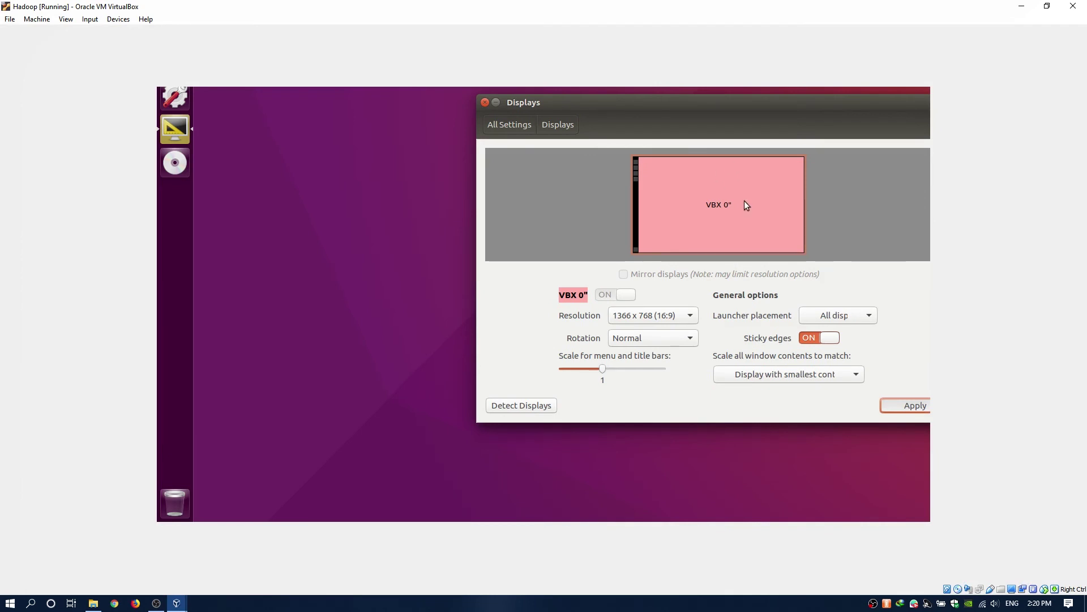
left_click(782, 372)
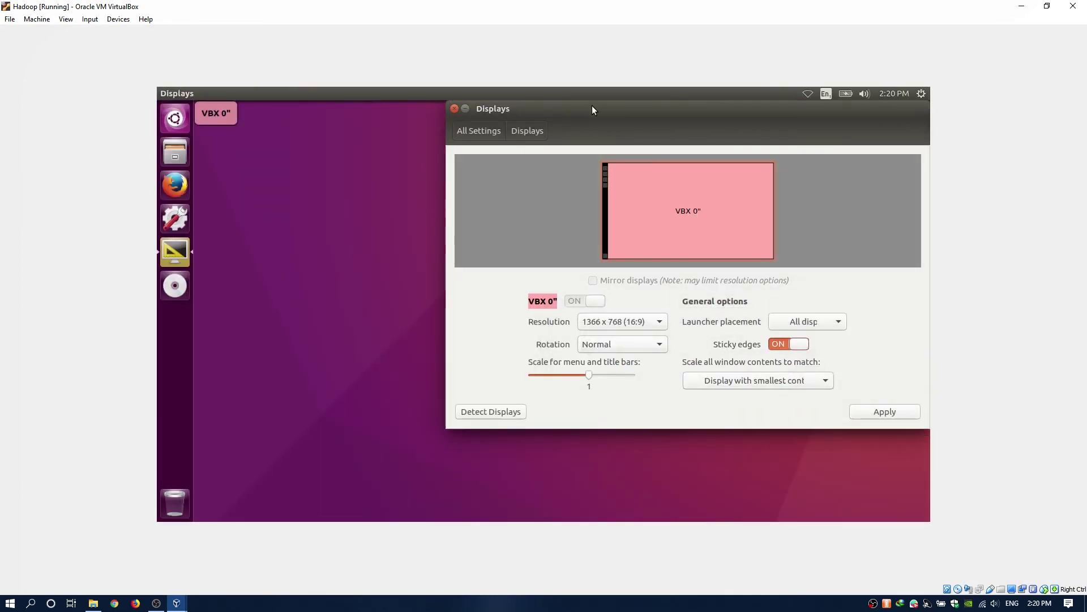
Step: Move the Displays window fully into view, apply the 1280 x 960 (4:3) resolution, and keep that configuration
left_click_drag(593, 109, 441, 164)
left_click(484, 383)
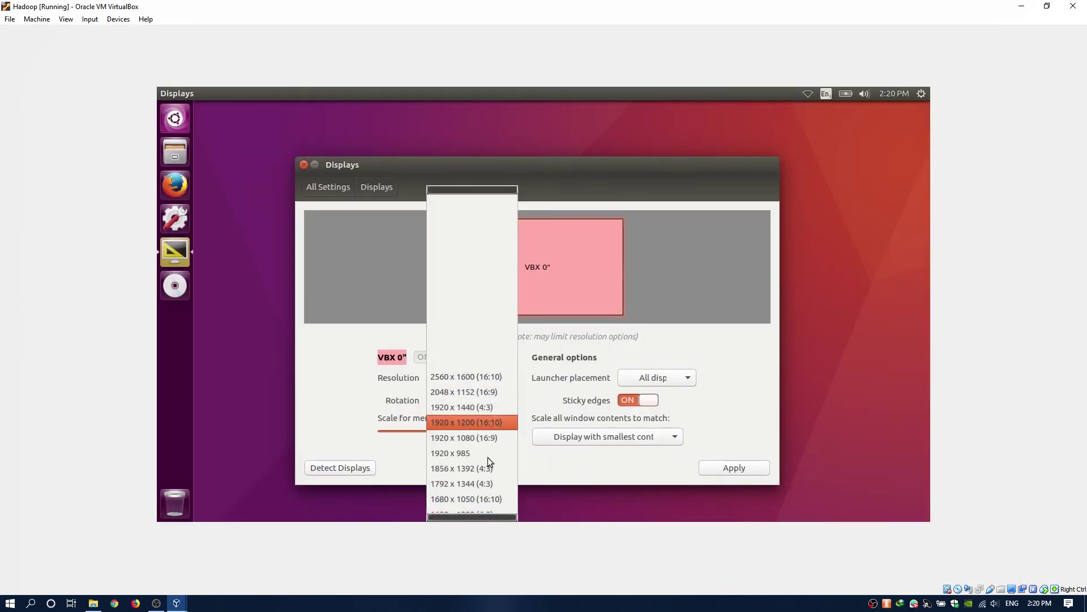
scroll(491, 480, "down", 3)
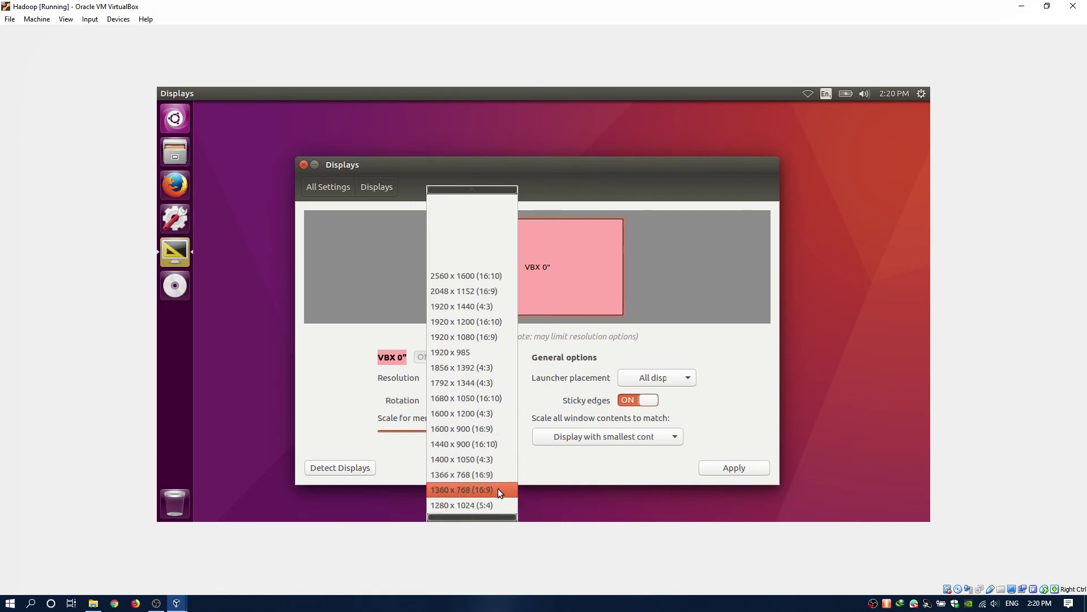
scroll(501, 488, "down", 2)
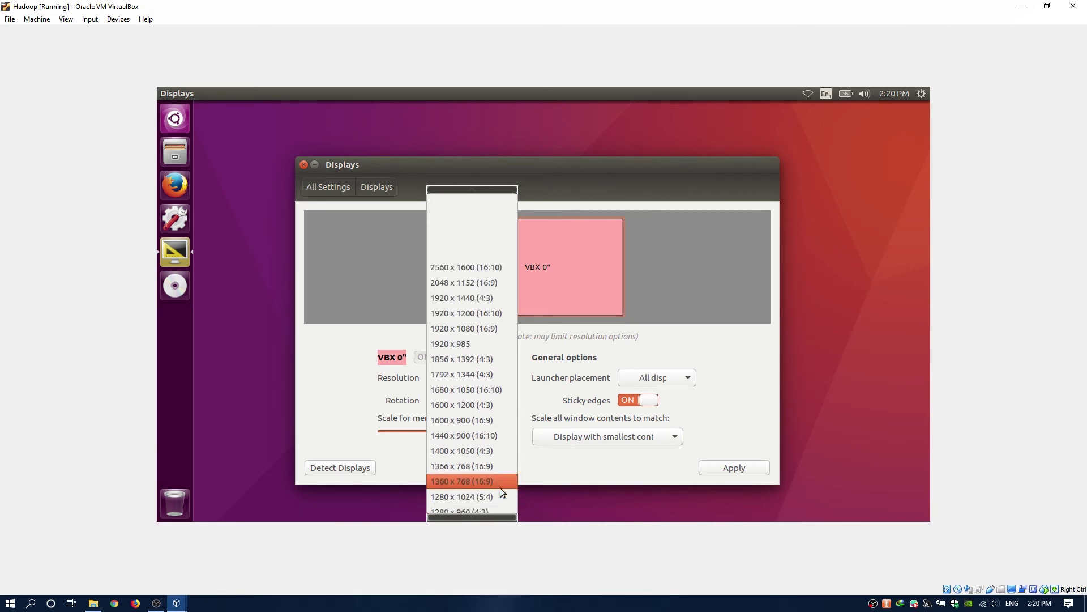
left_click(490, 485)
left_click(719, 465)
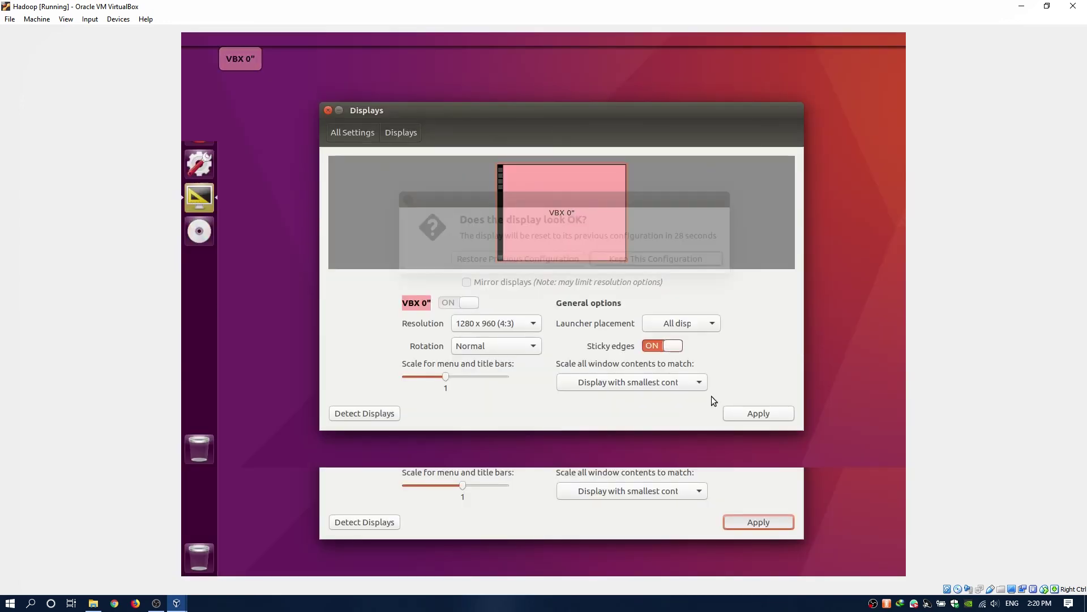
left_click(689, 260)
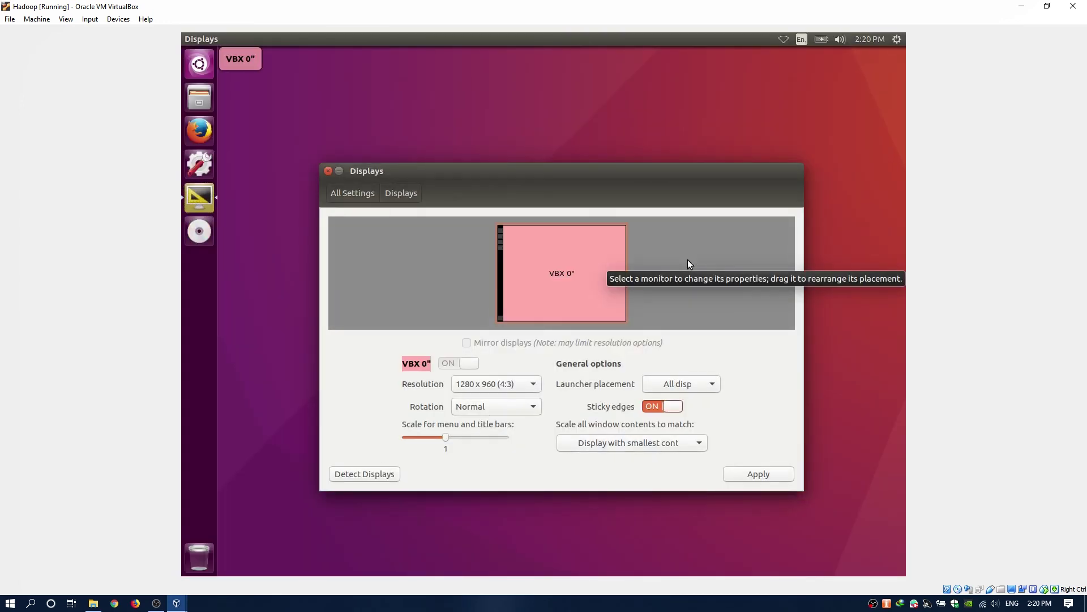
left_click(759, 473)
left_click(612, 317)
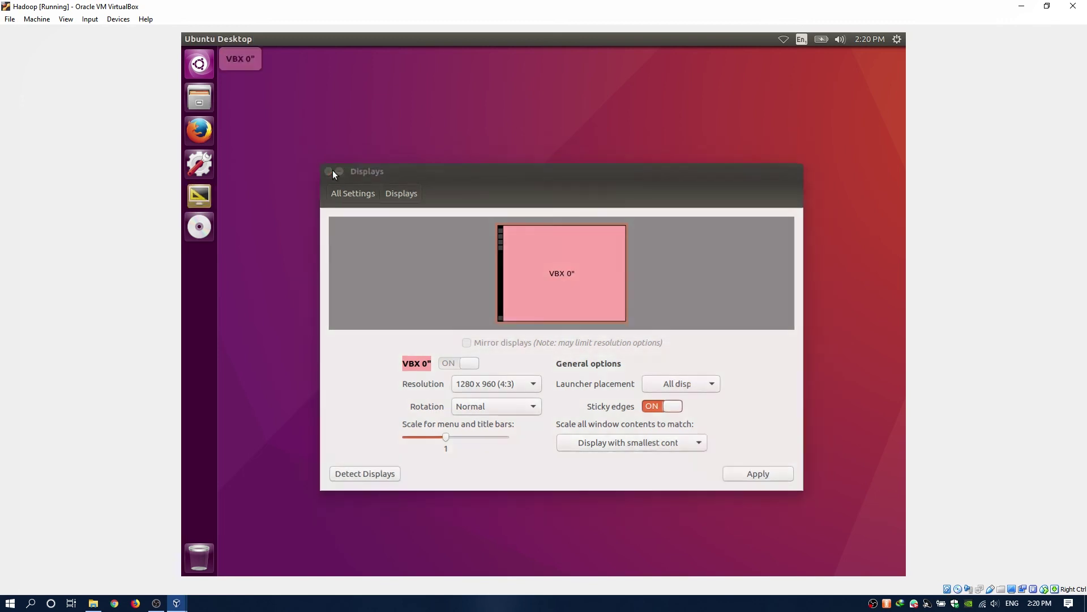
Step: Close the display settings and eject the VBox_GAs_5.2.12 disc
left_click(327, 171)
right_click(204, 198)
left_click(249, 245)
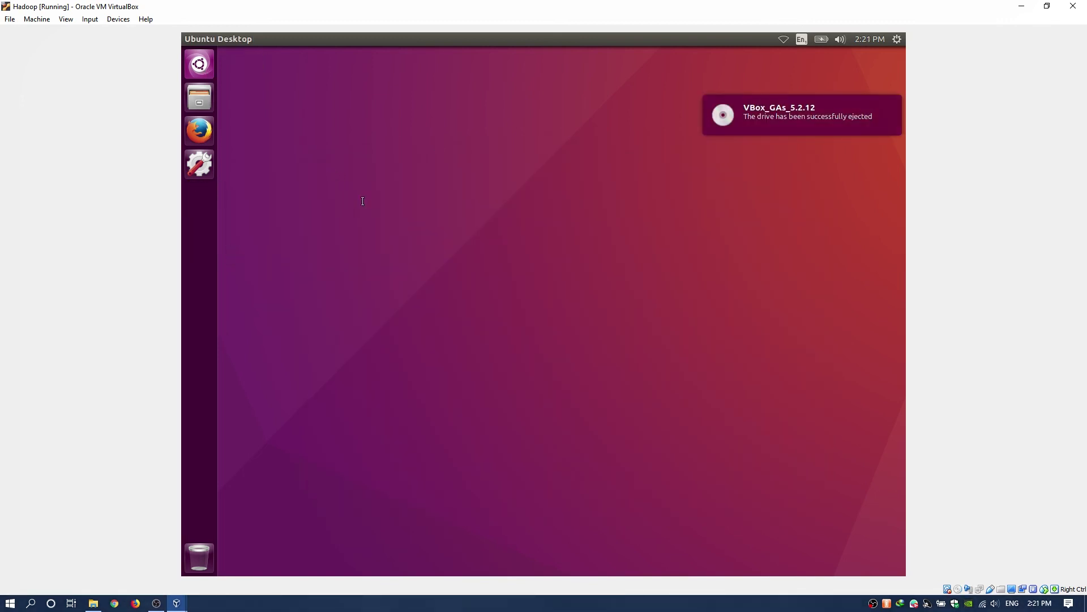
Step: Check the operating system name with uname in a new, cleared terminal, and enter exit to leave it
key("ctrl+alt+t")
type("clear")
key("Return")
type("uname")
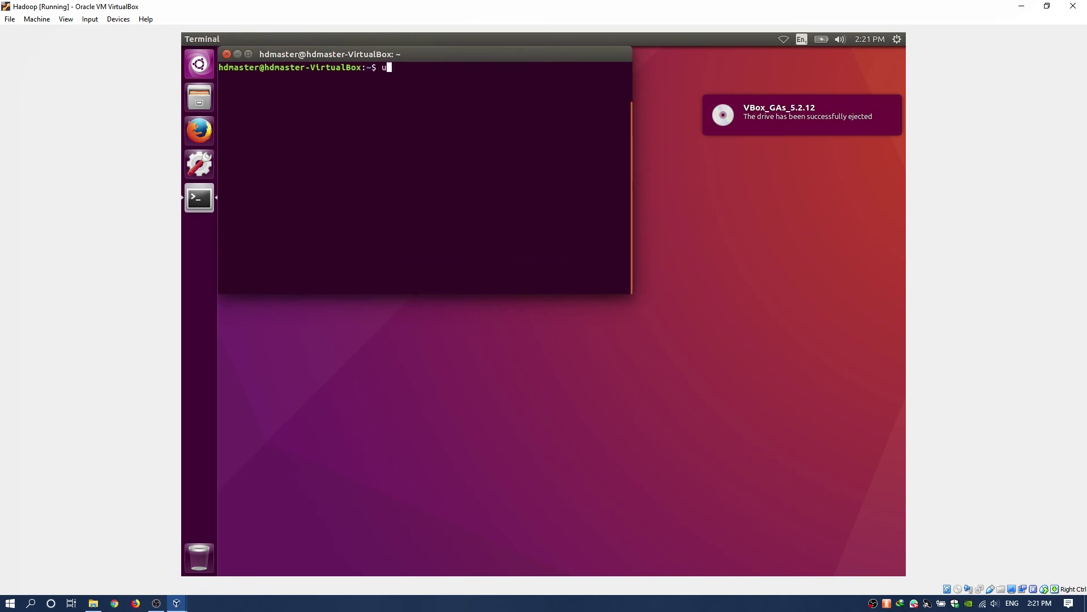
key("Return")
left_click_drag(358, 61, 461, 147)
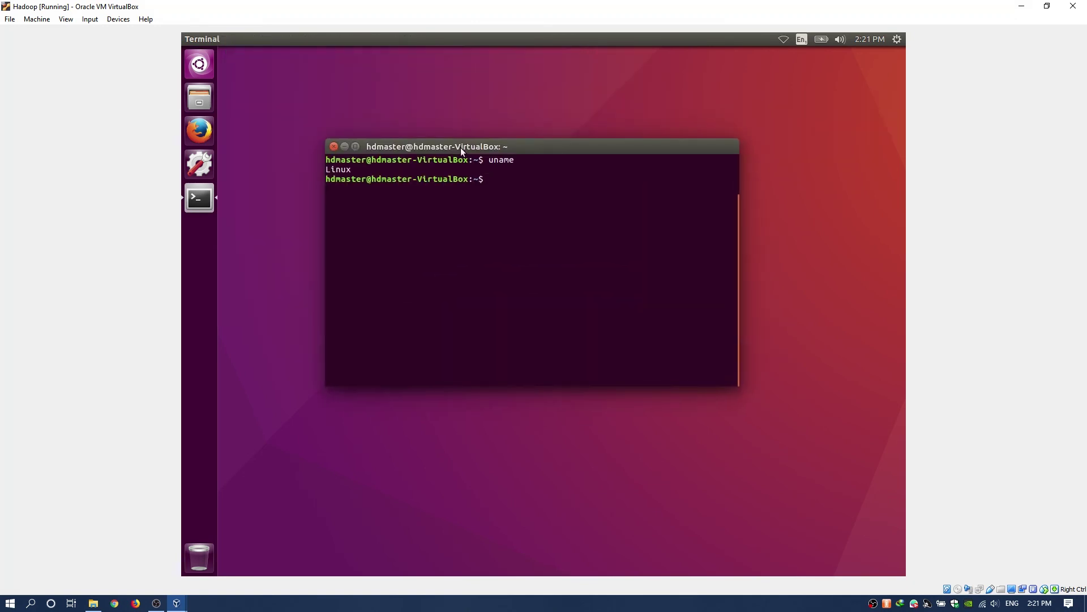
type("exit")
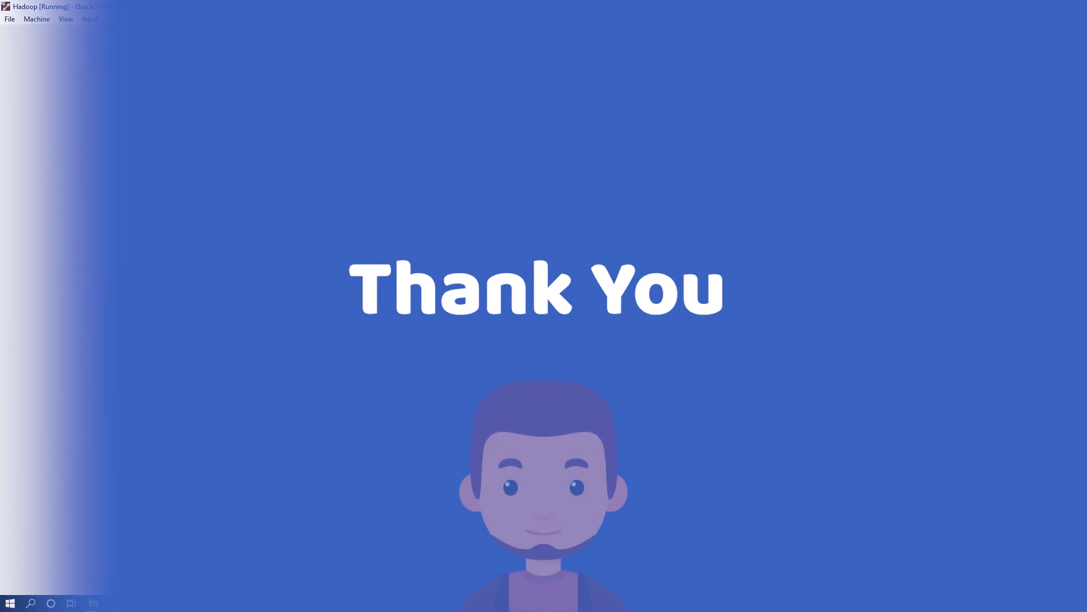